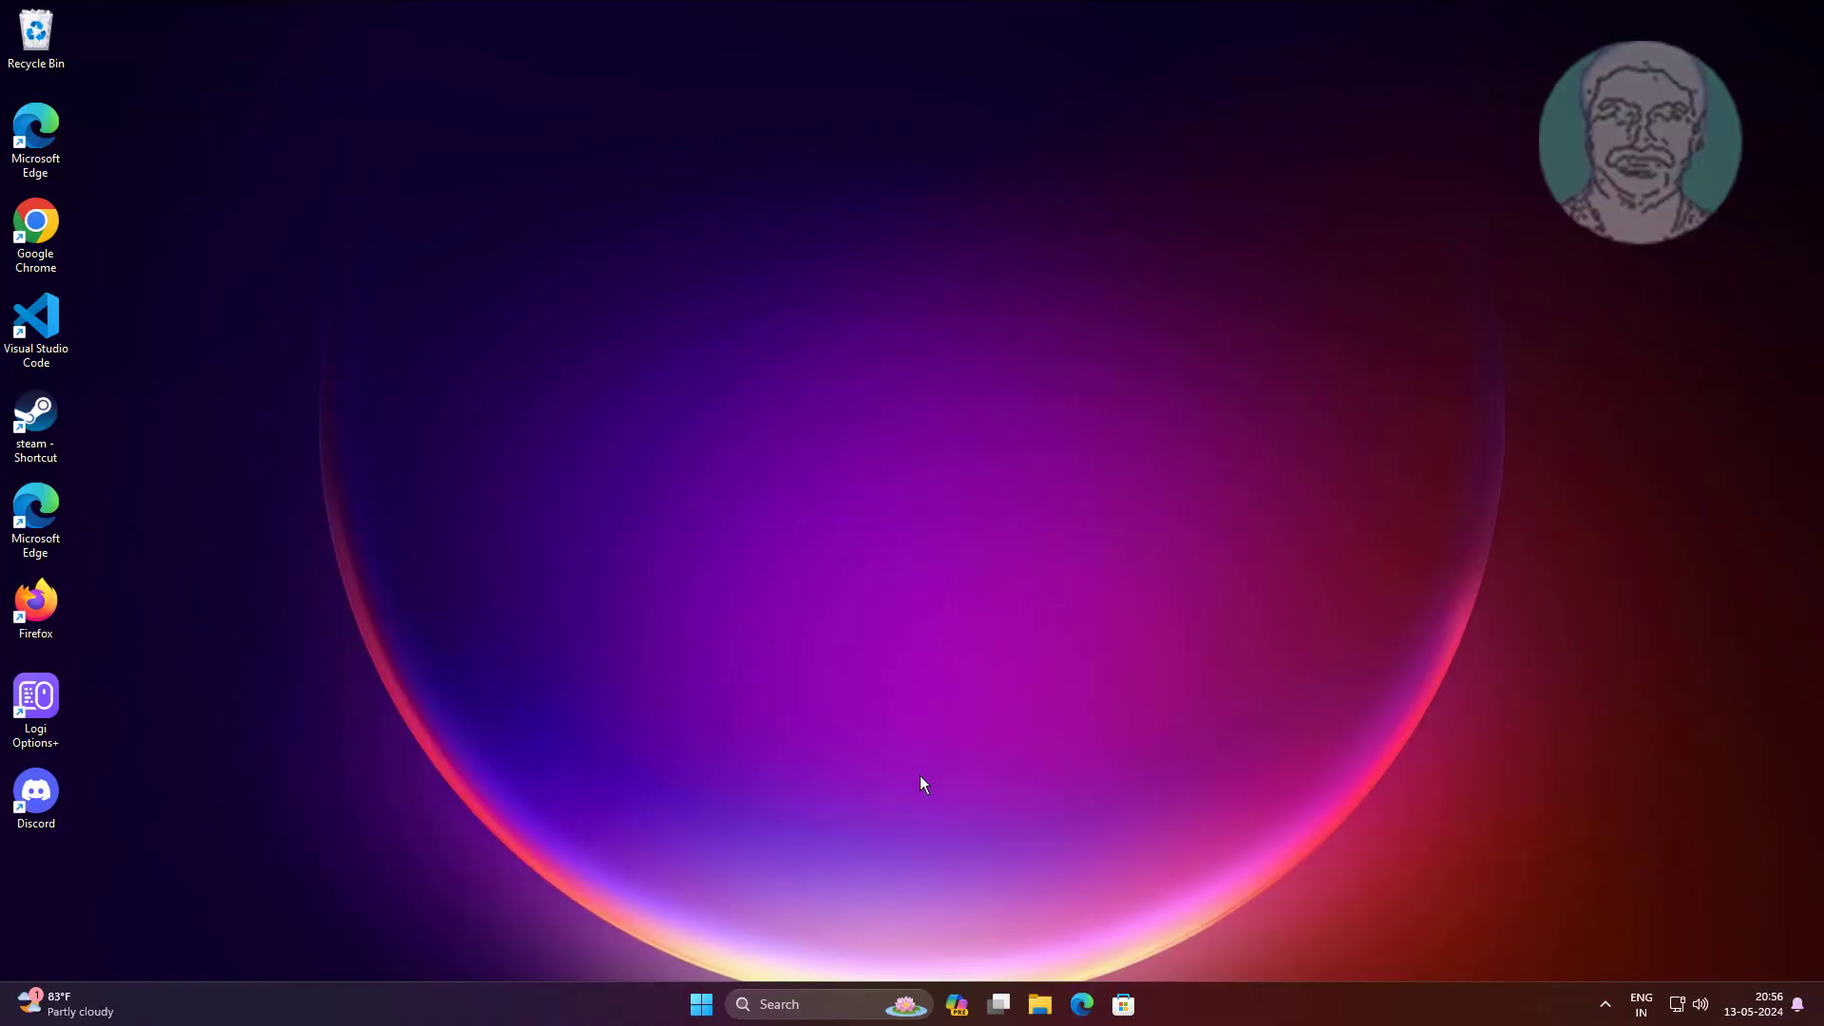
Search for cmd and launch Command Prompt with administrator rights
click(805, 1004)
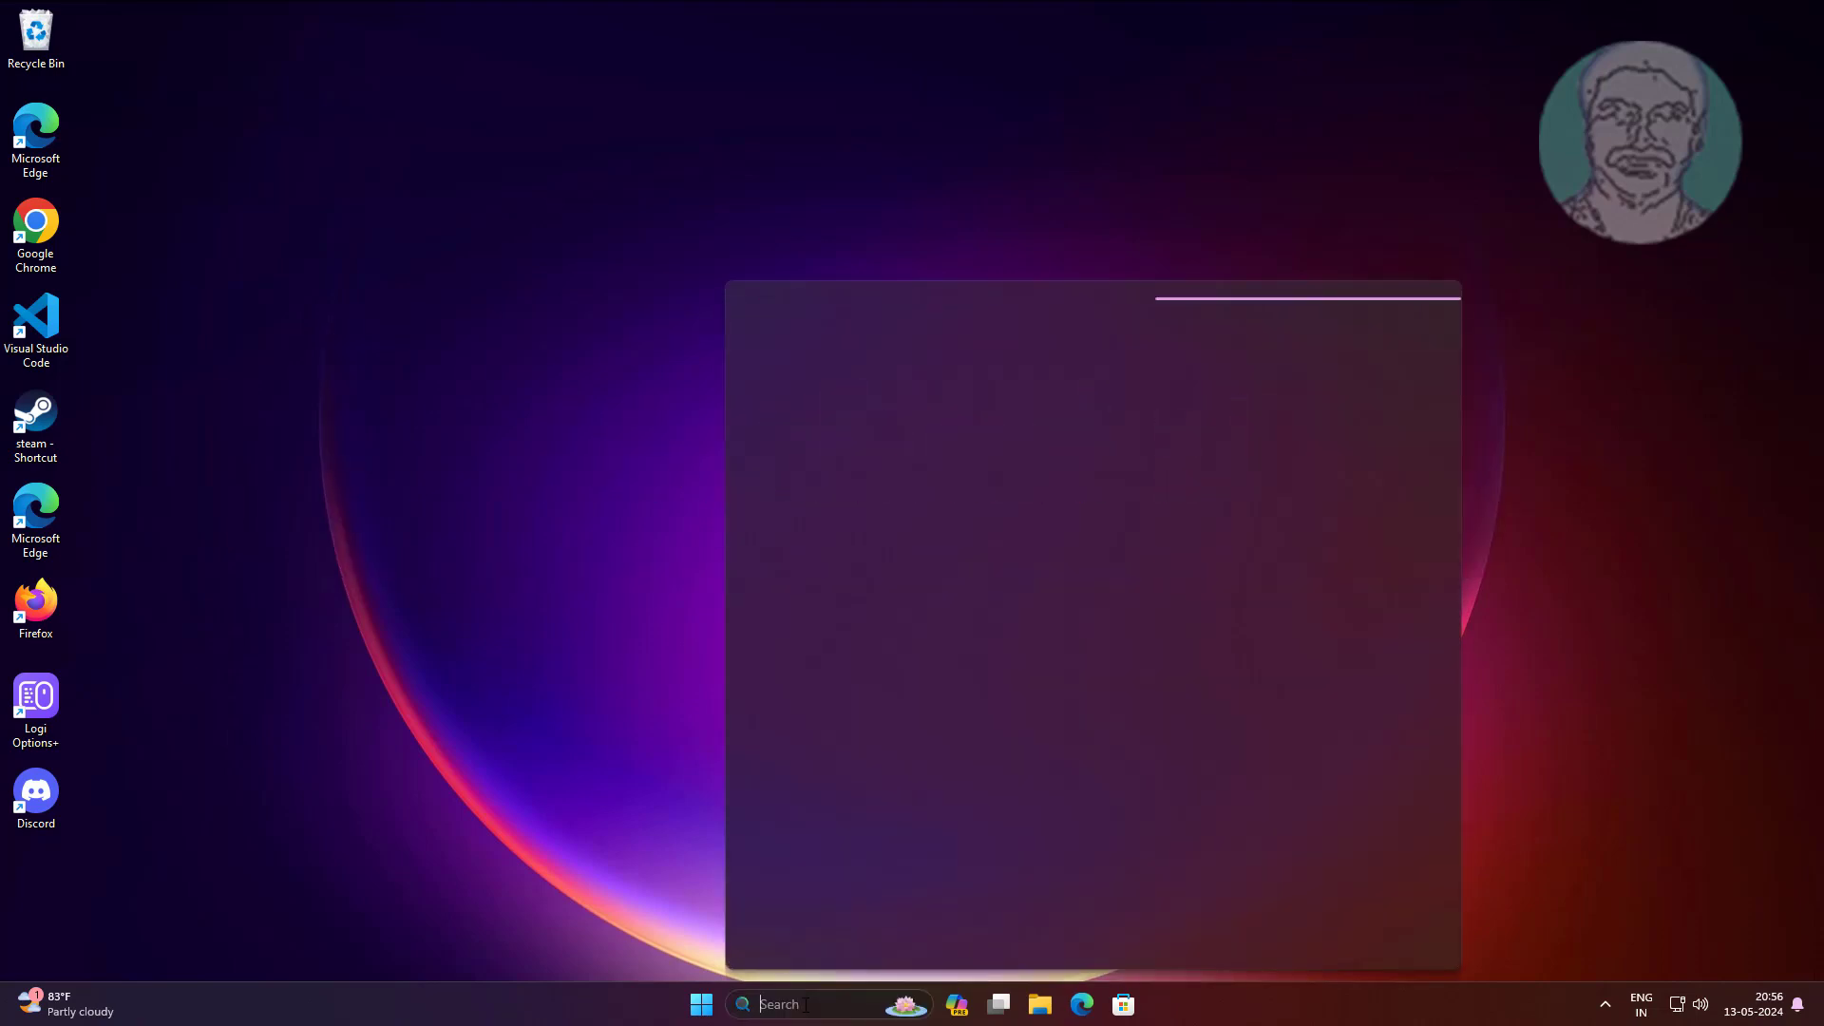
text(d)
text(m)
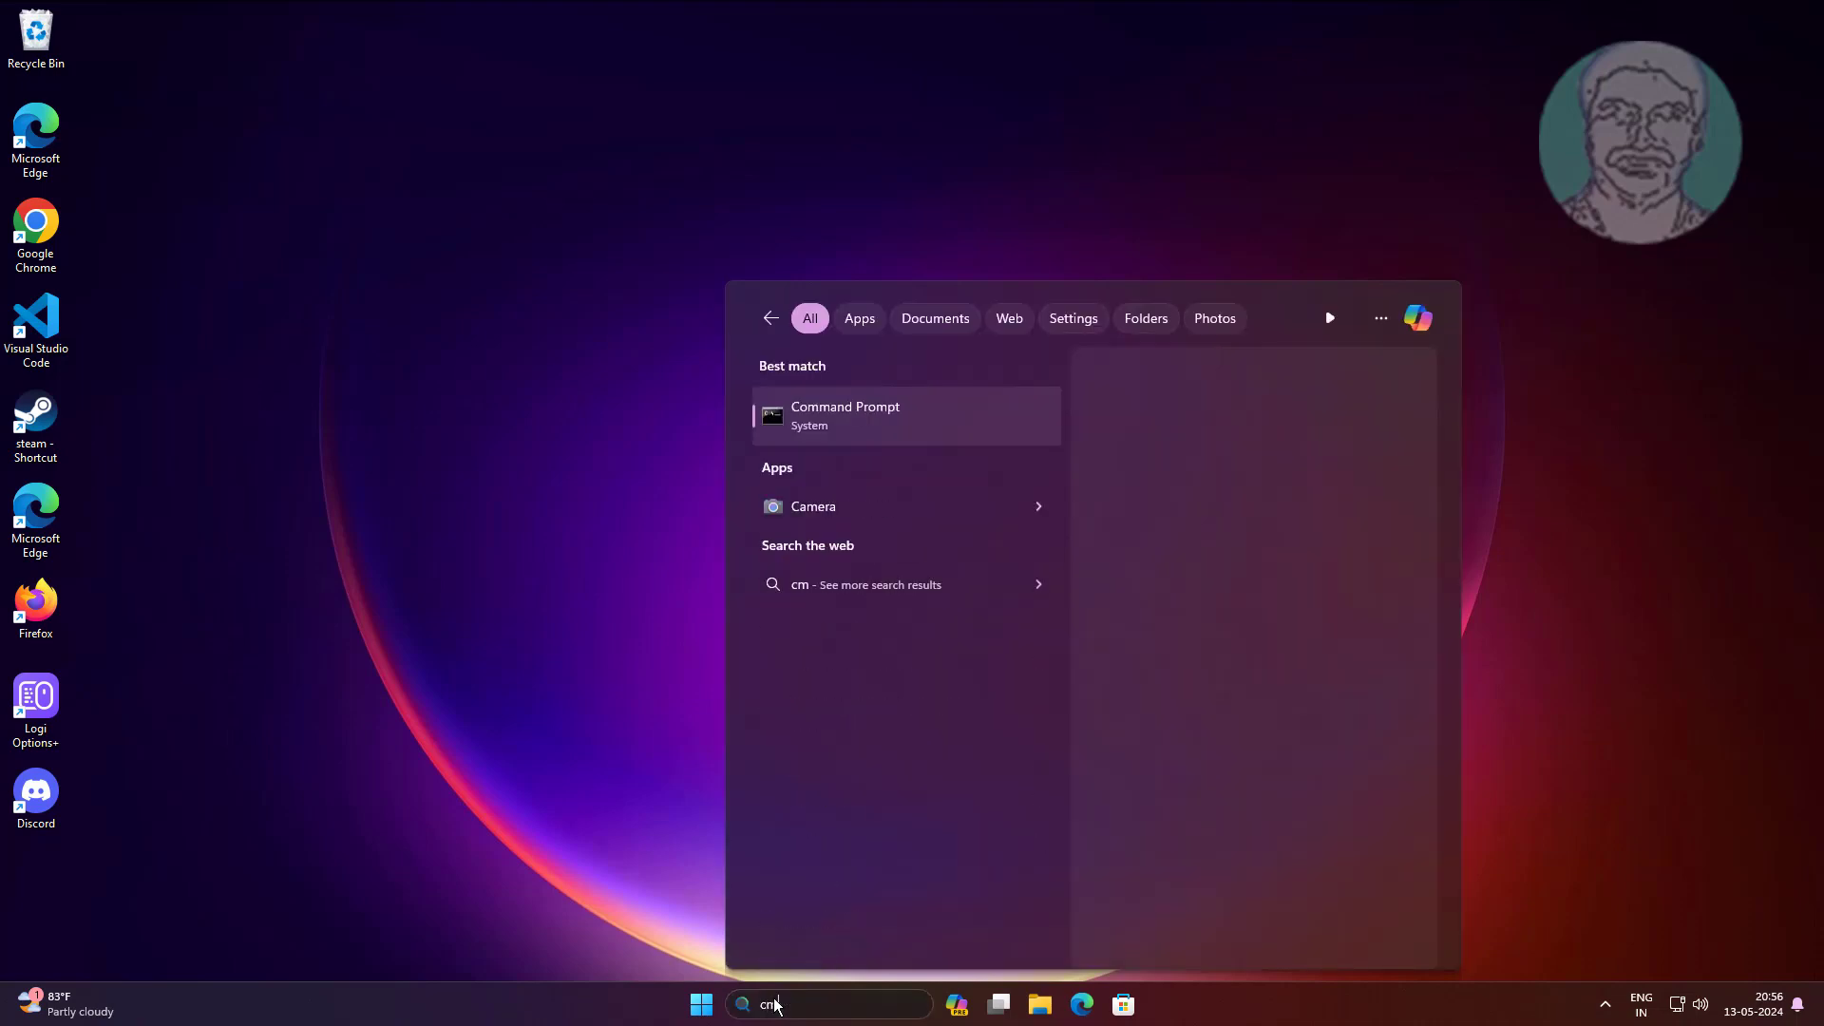
text(d)
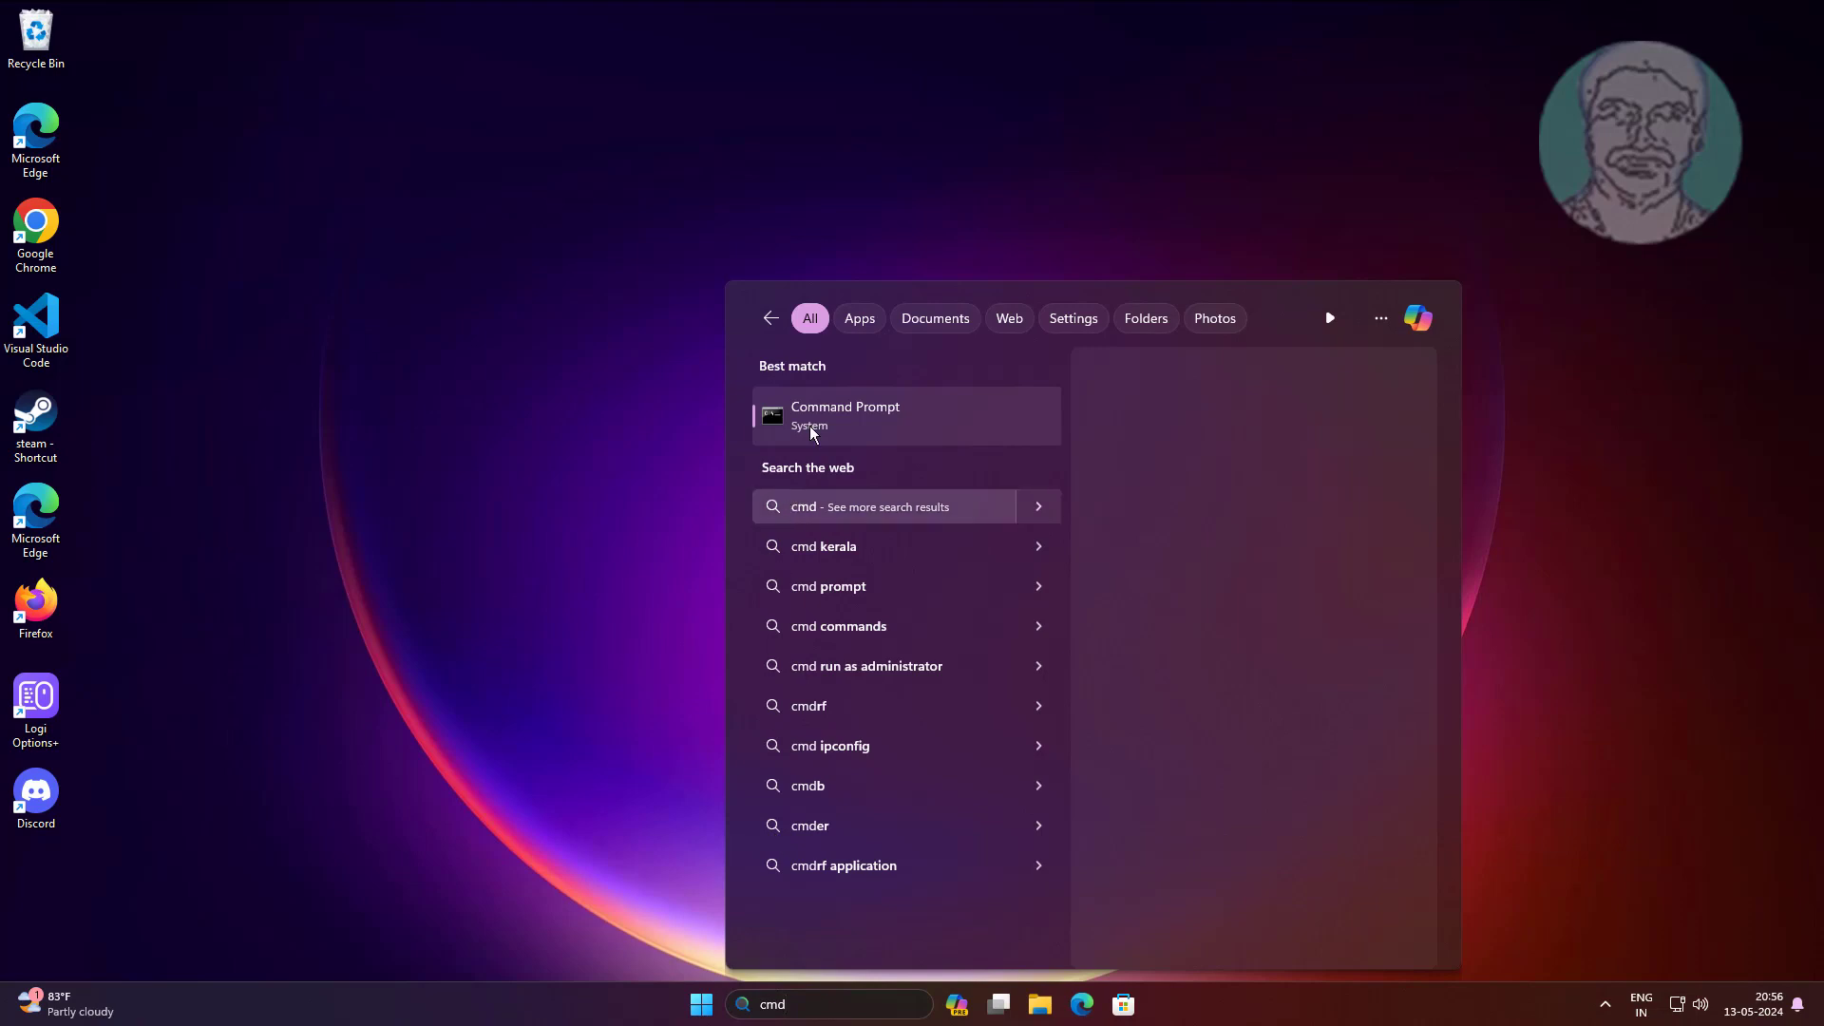
right_click(816, 419)
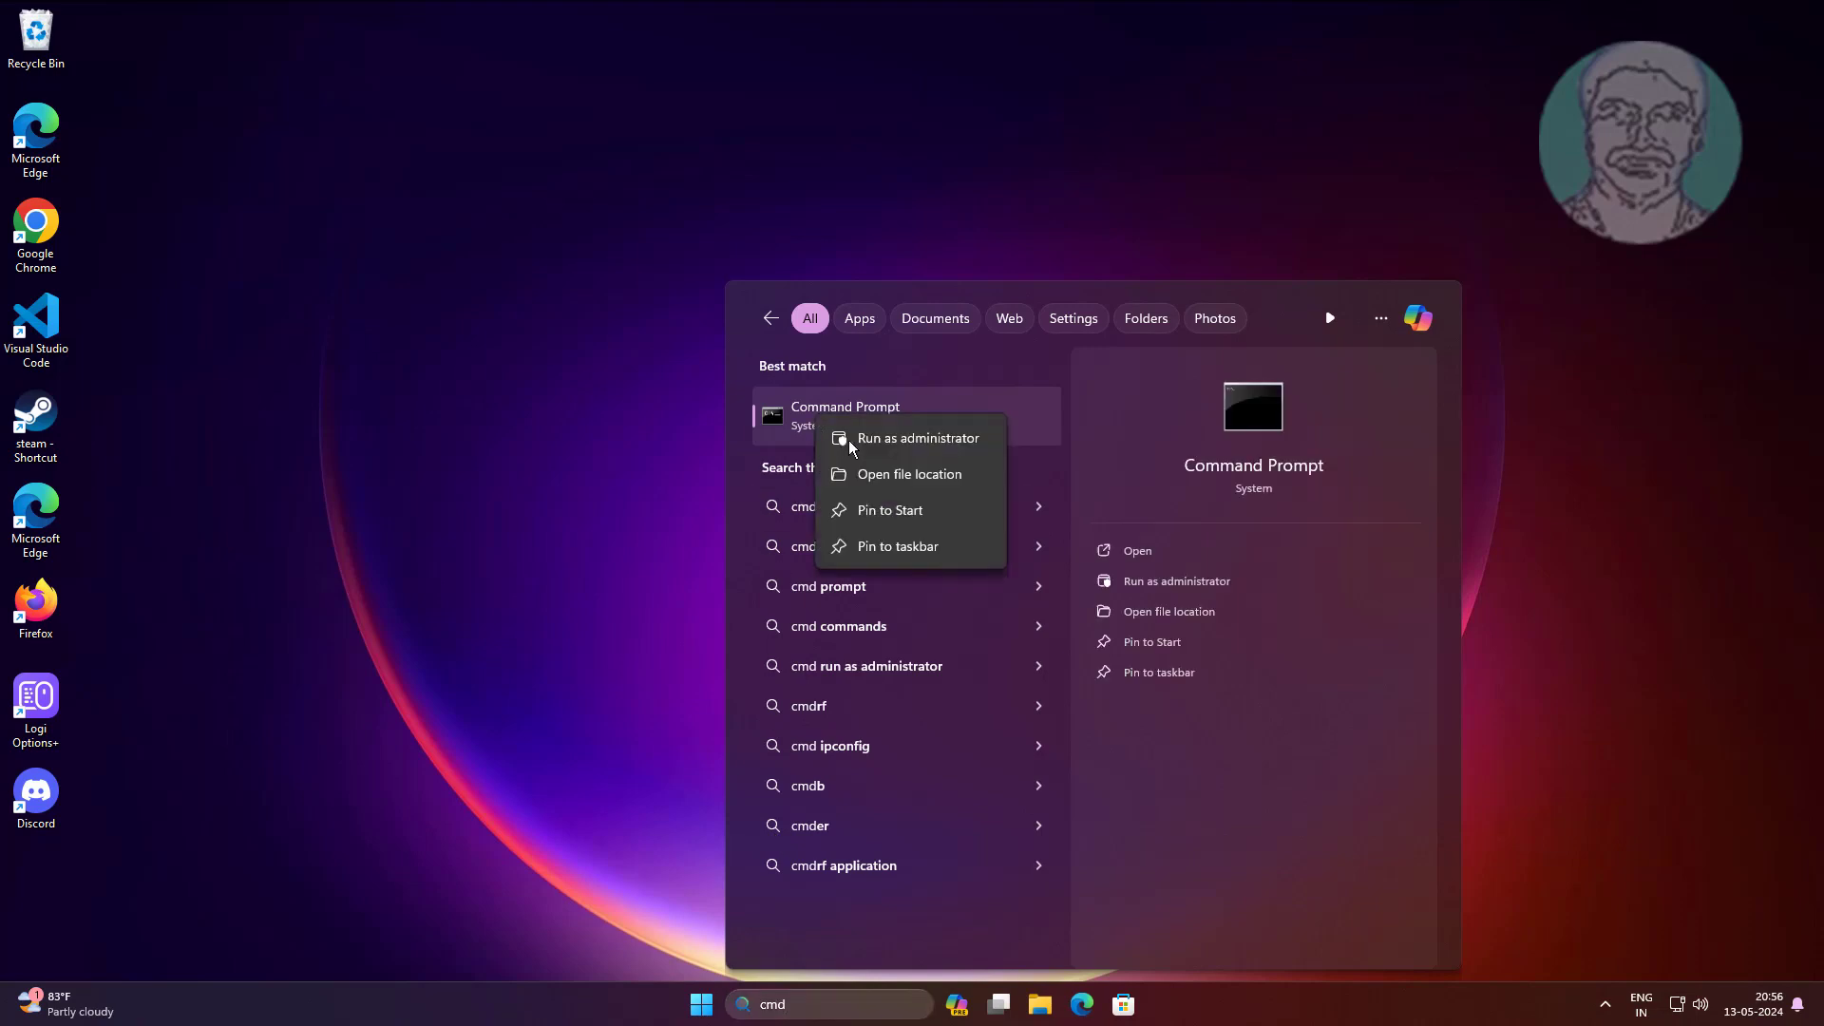
key(Escape)
key(Escape)
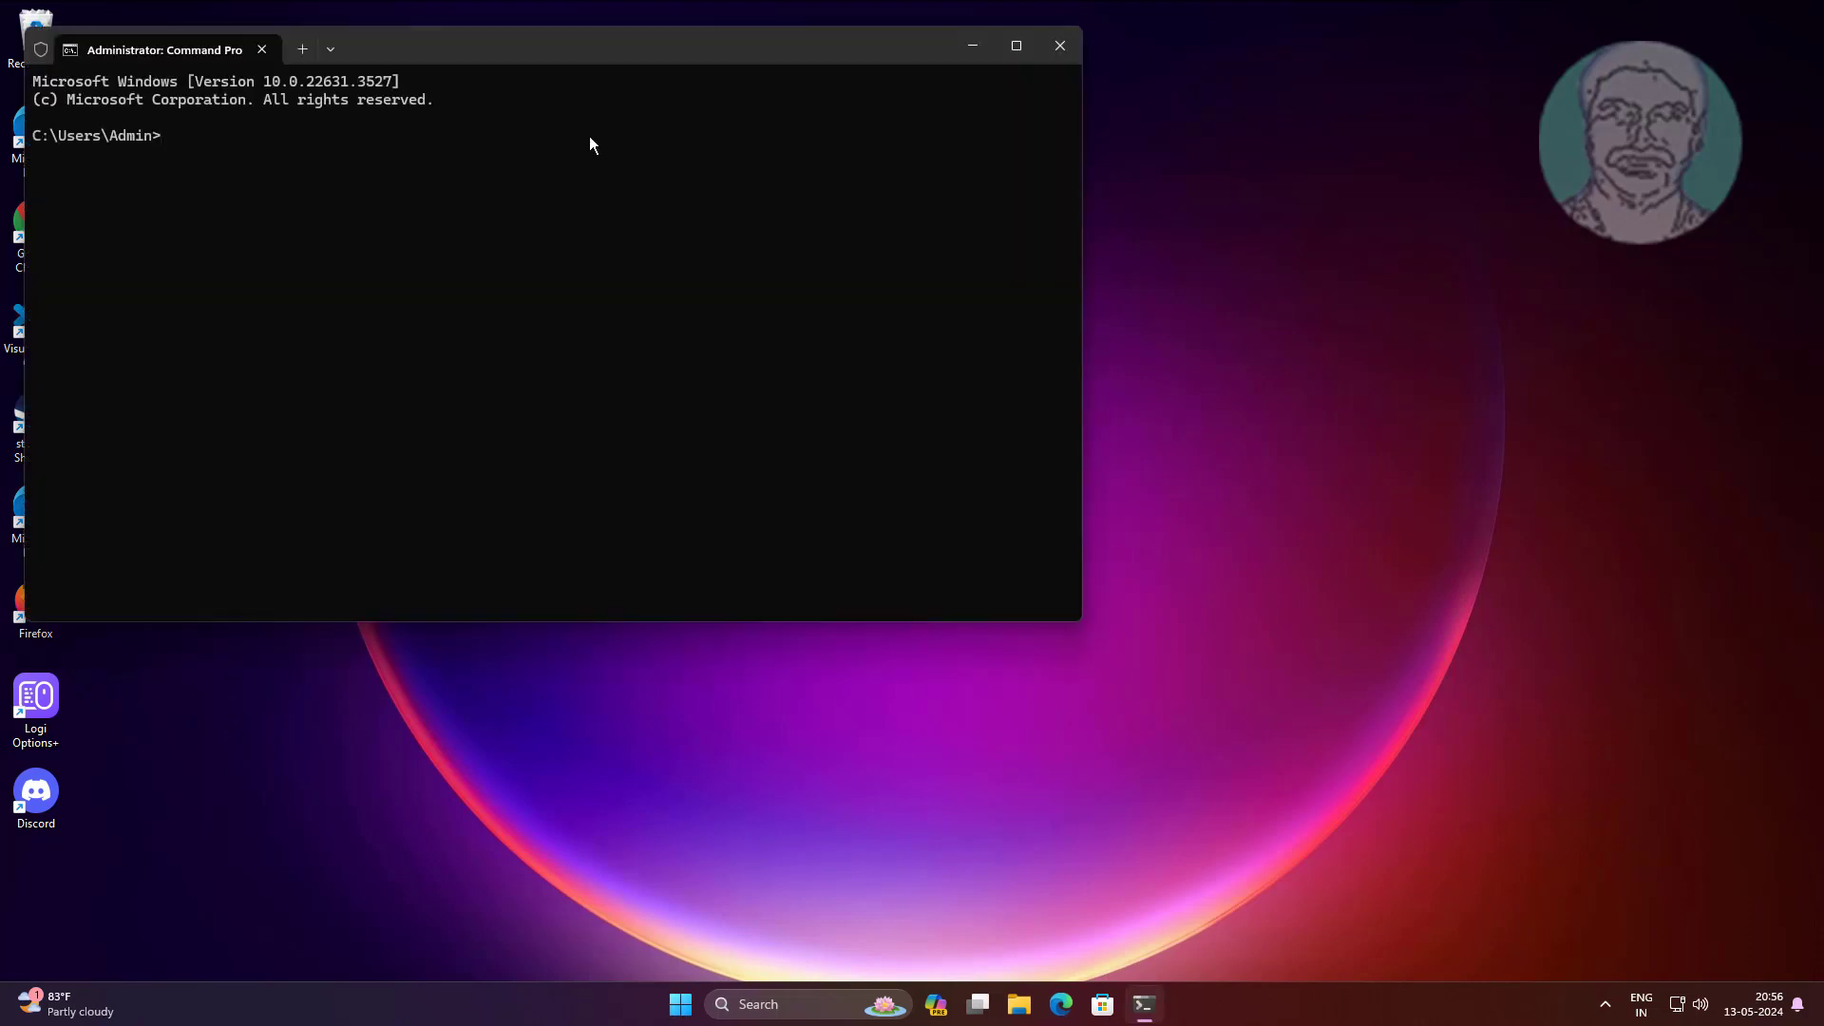
Centre the console window and type the msdt.exe /id printerdiagnostic command
drag(492, 36, 782, 145)
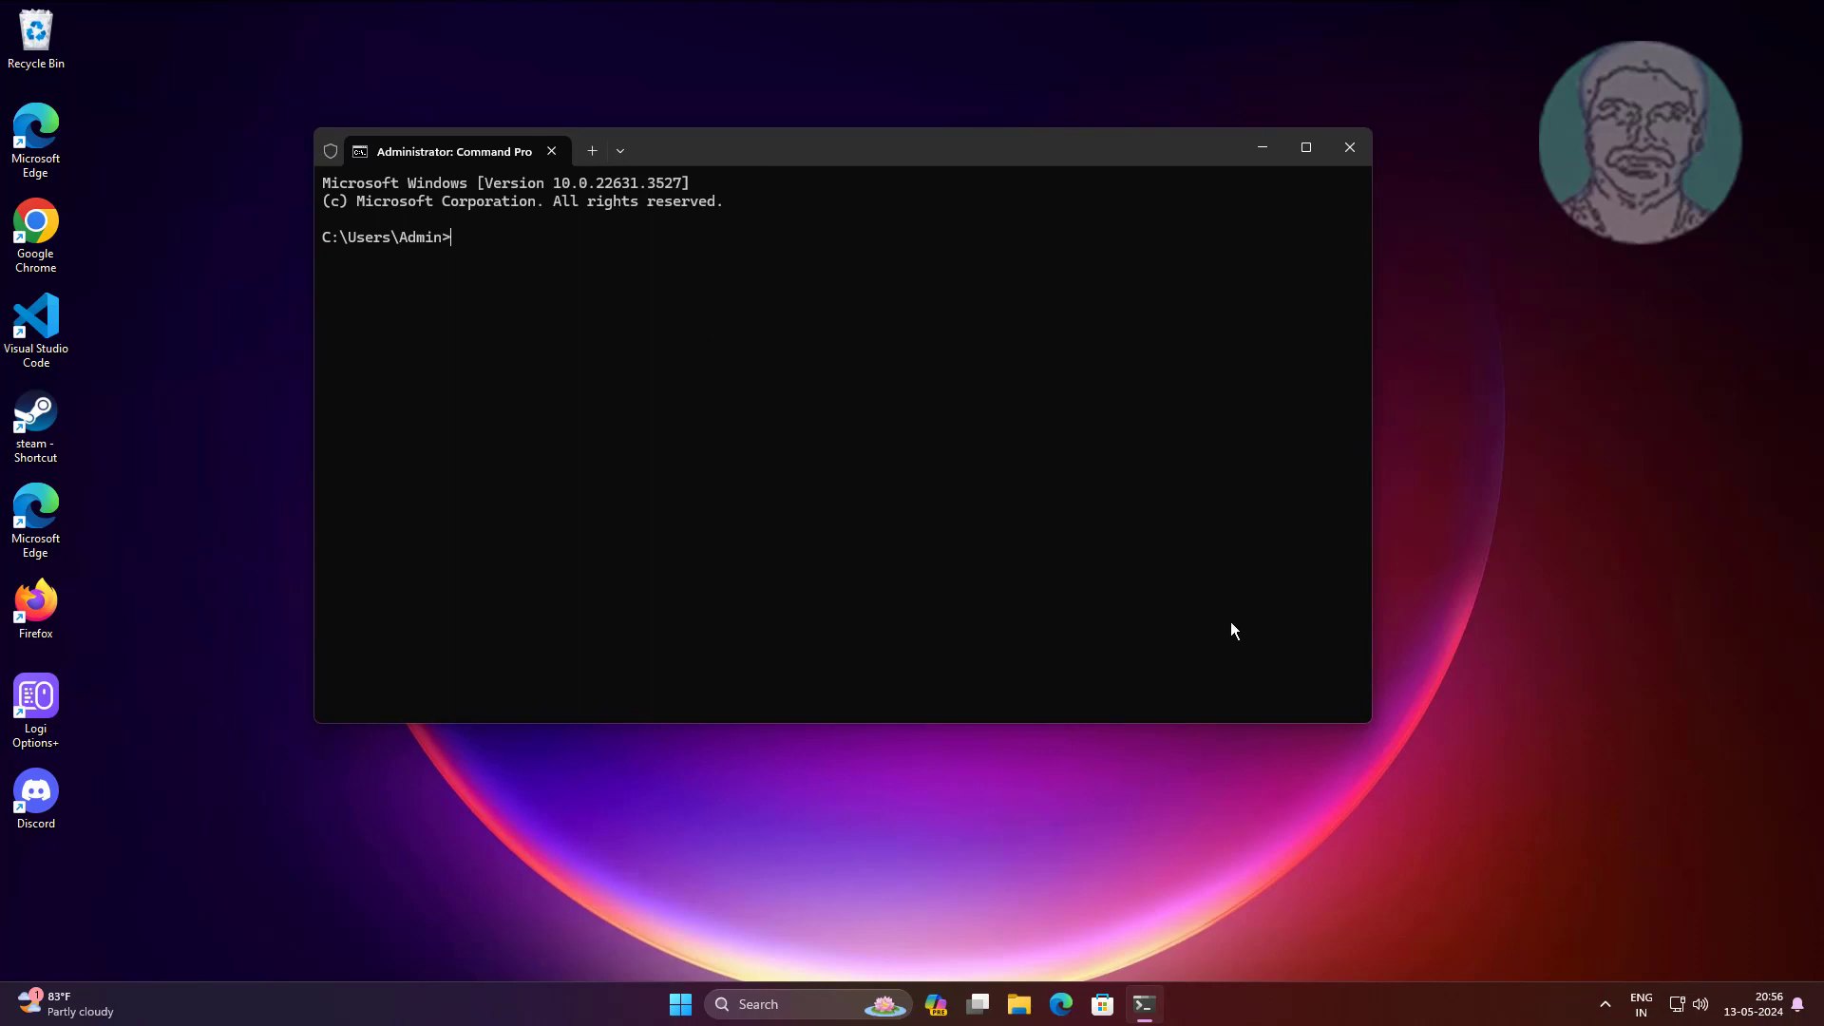
text(msdt.exe /id)
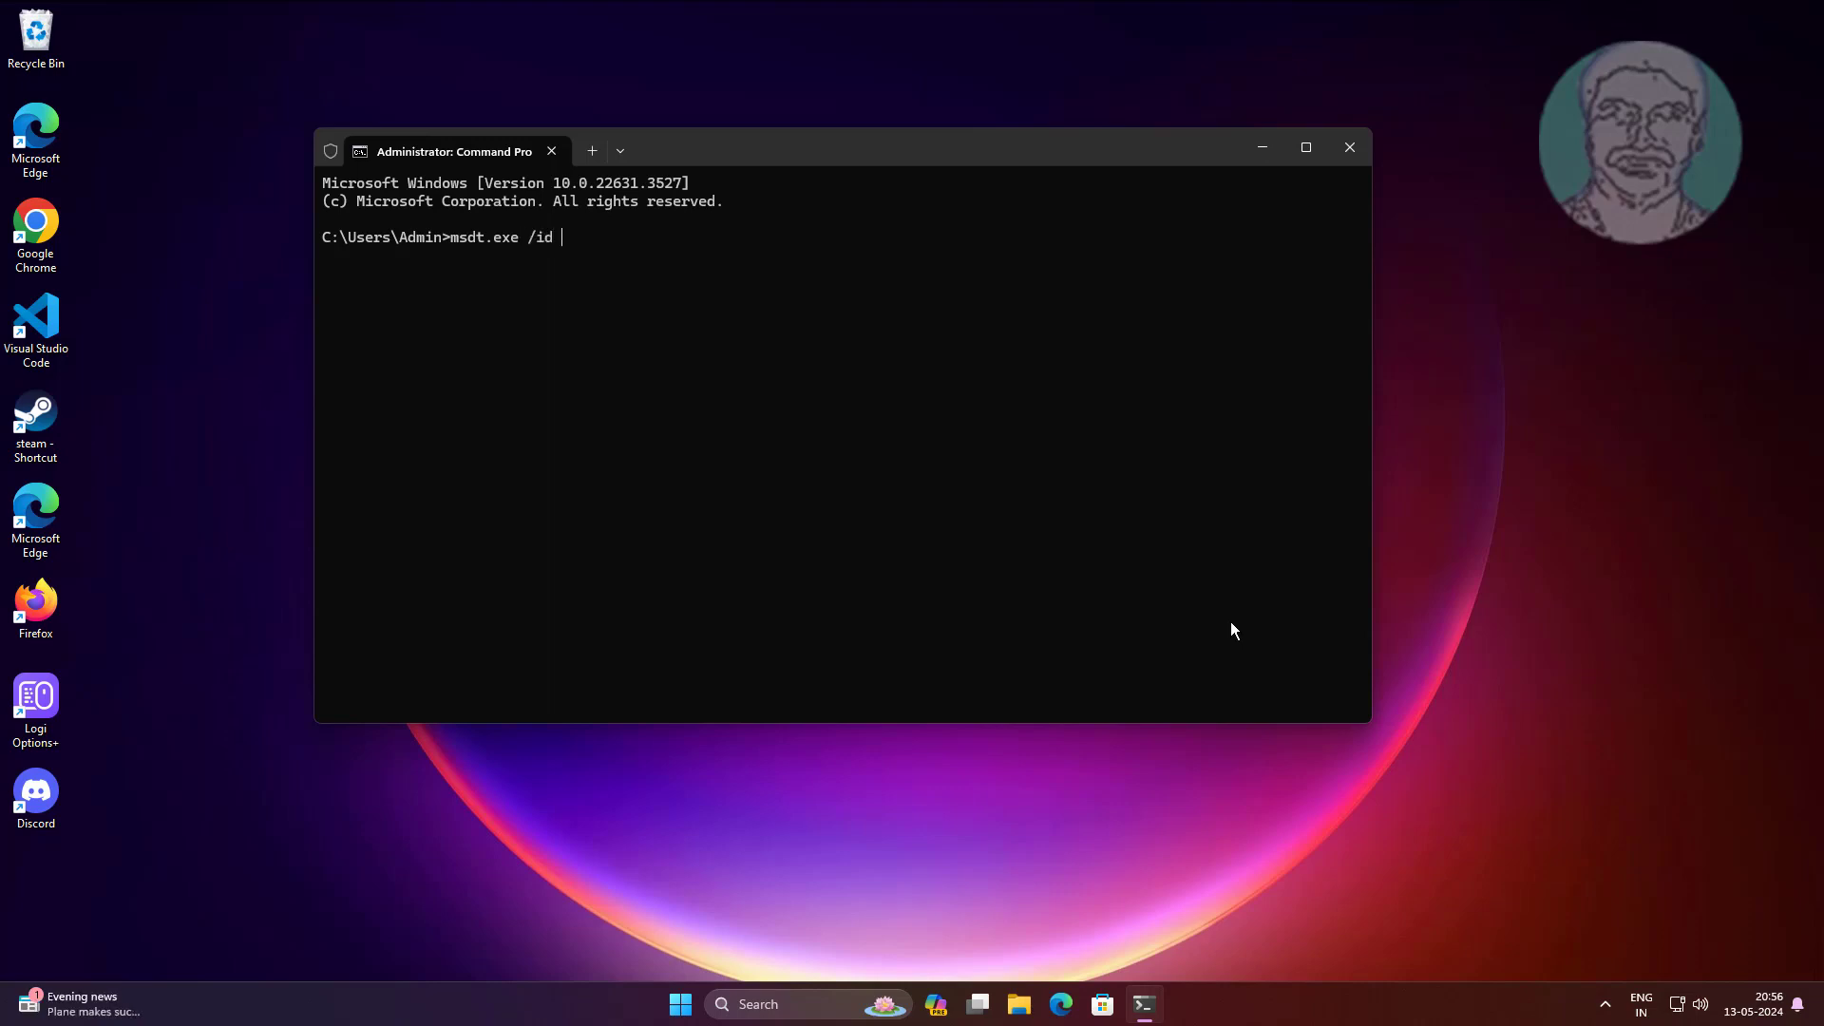
text( printerdiagnostic)
Run the printer diagnostic and start detection with automatic repairs enabled
key(Return)
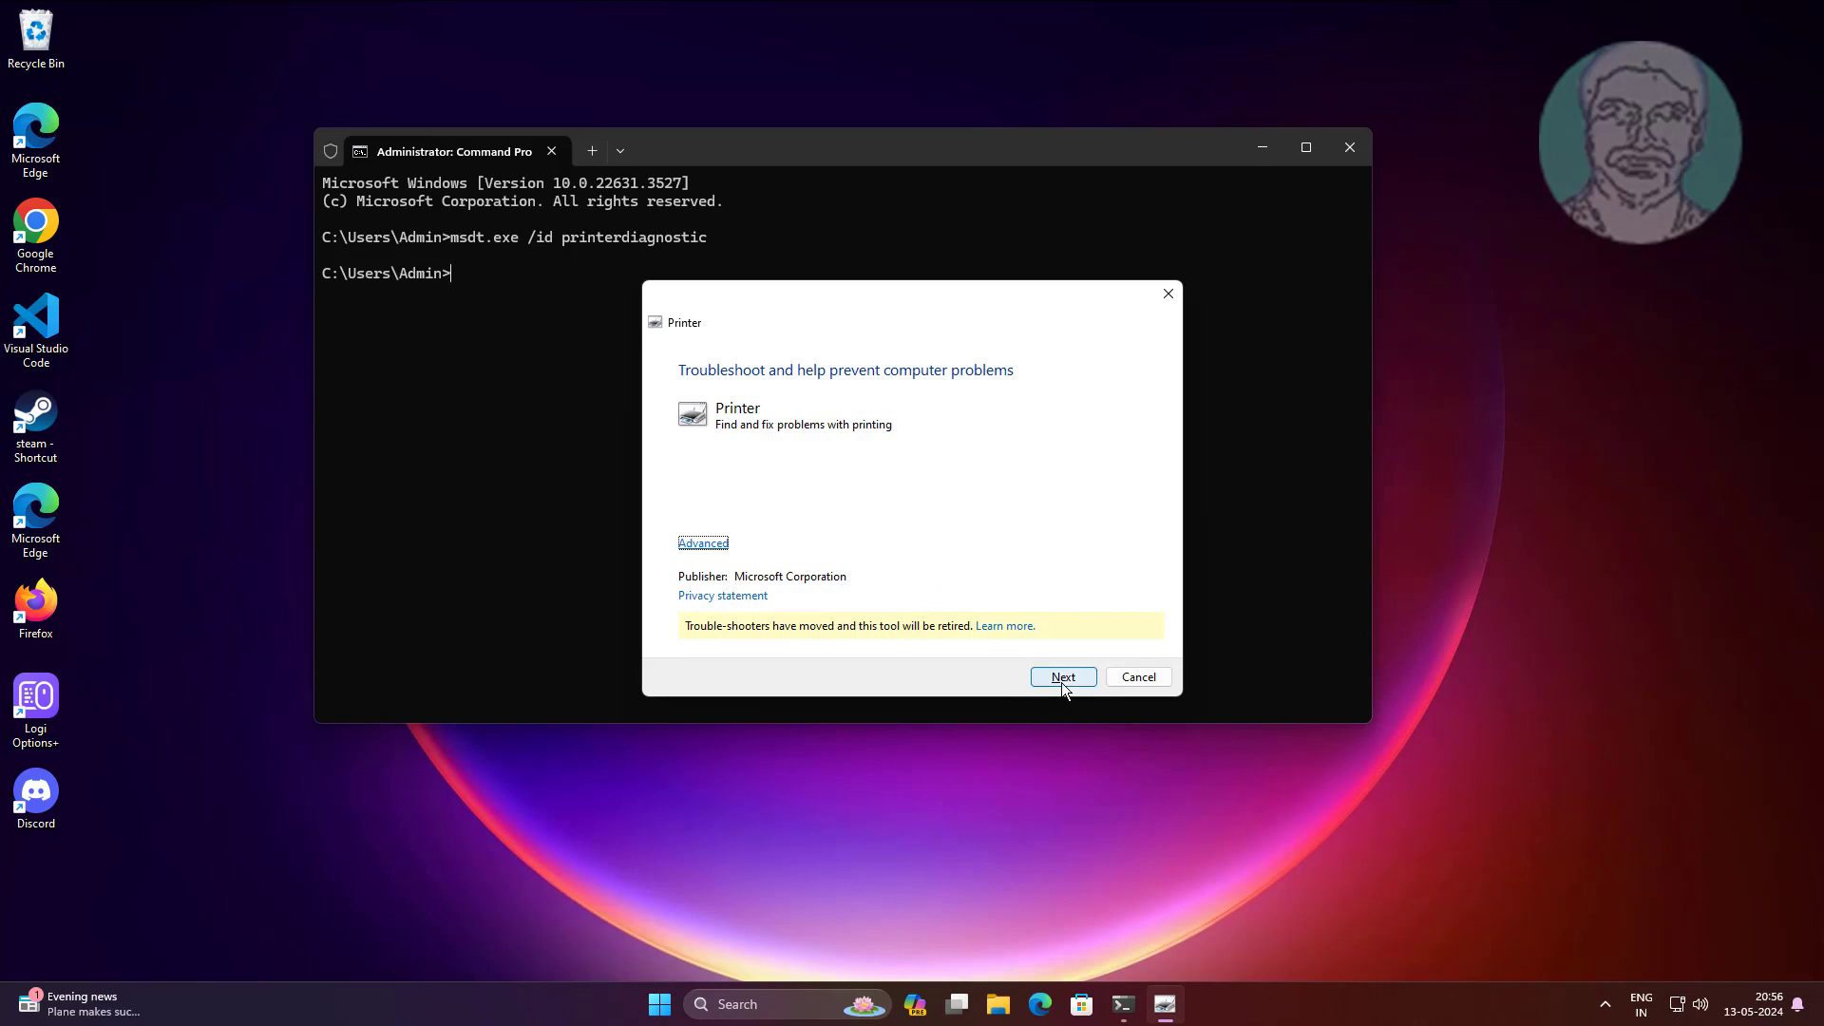
click(705, 544)
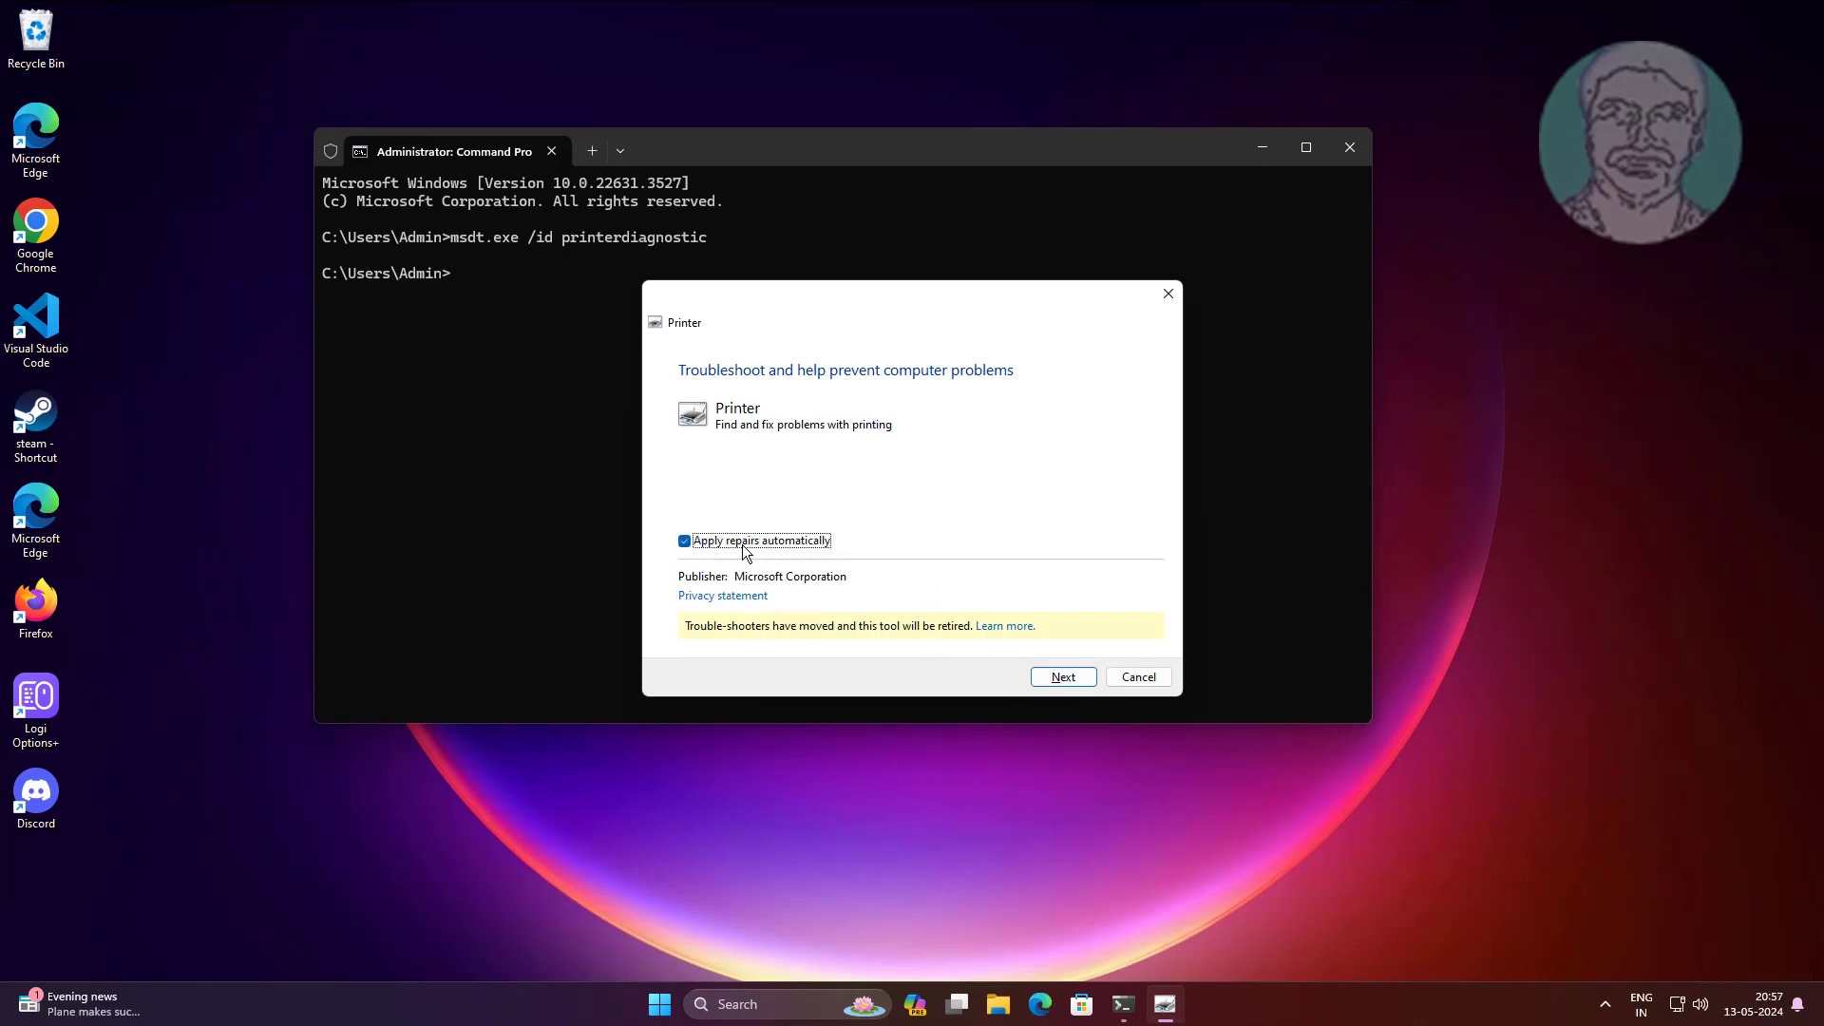
click(1064, 678)
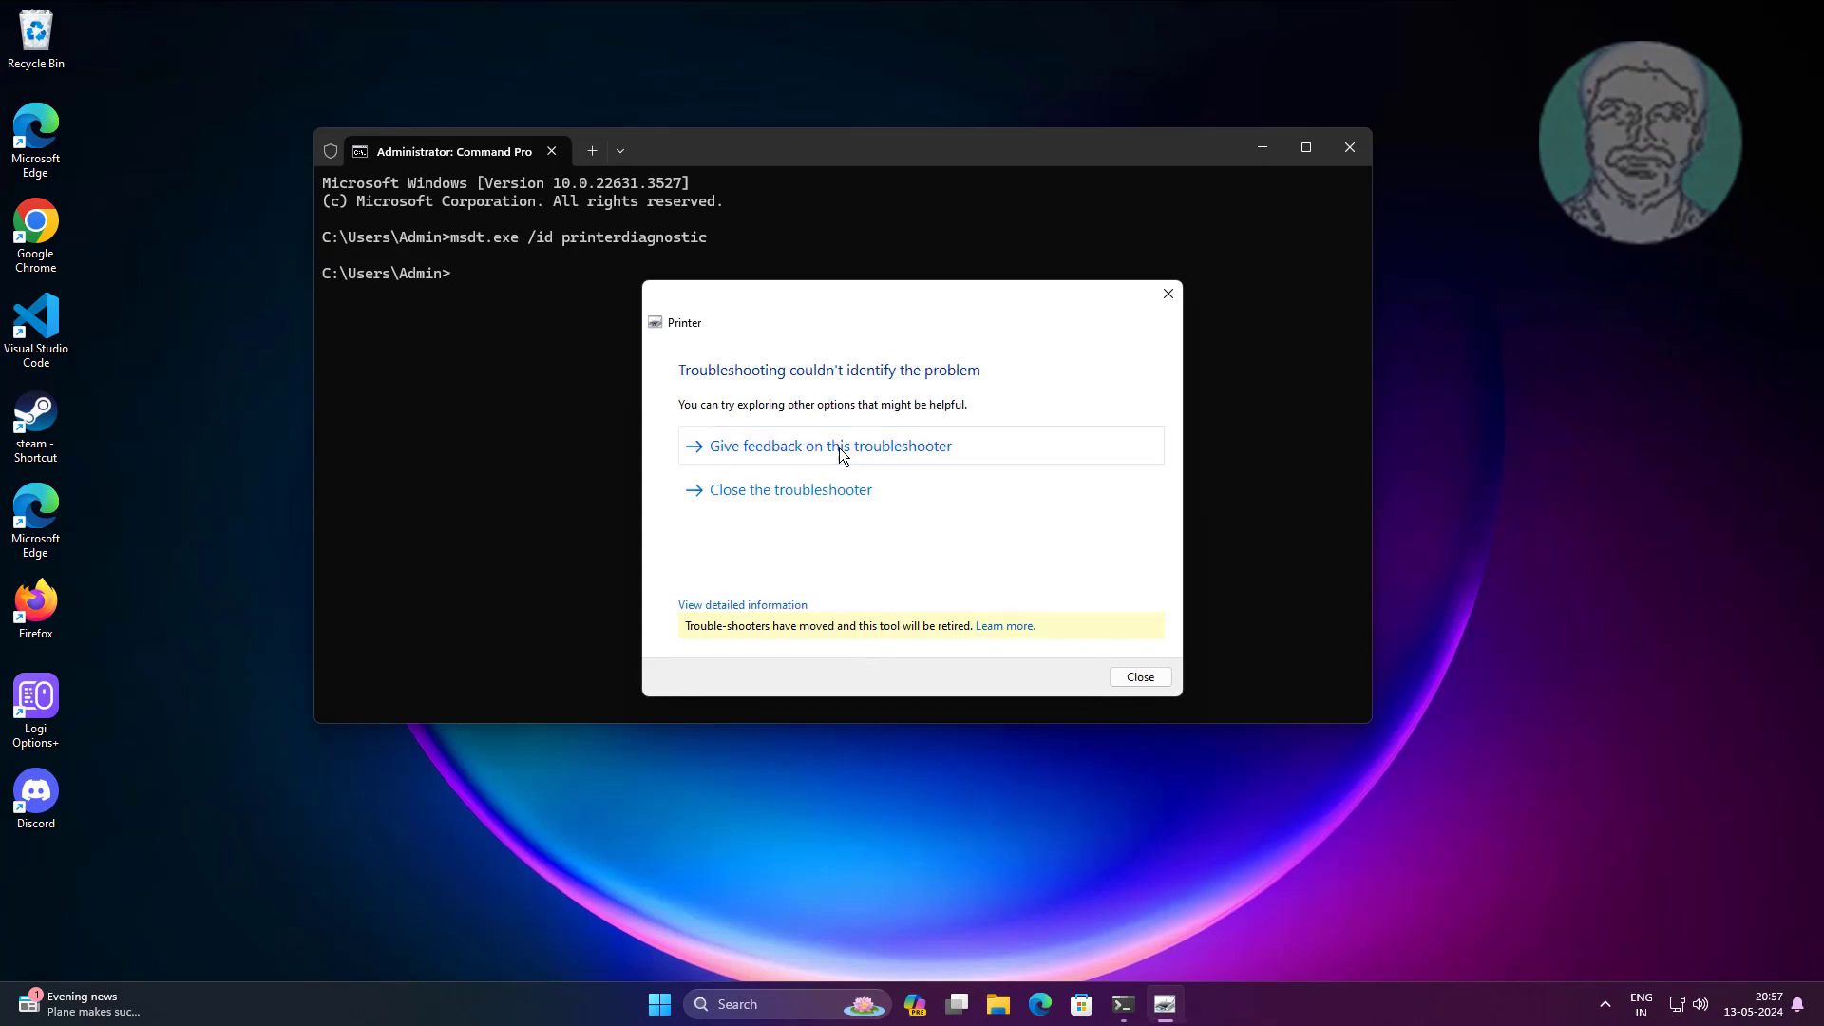
Close the troubleshooter and Command Prompt, then launch regedit as administrator
click(1147, 681)
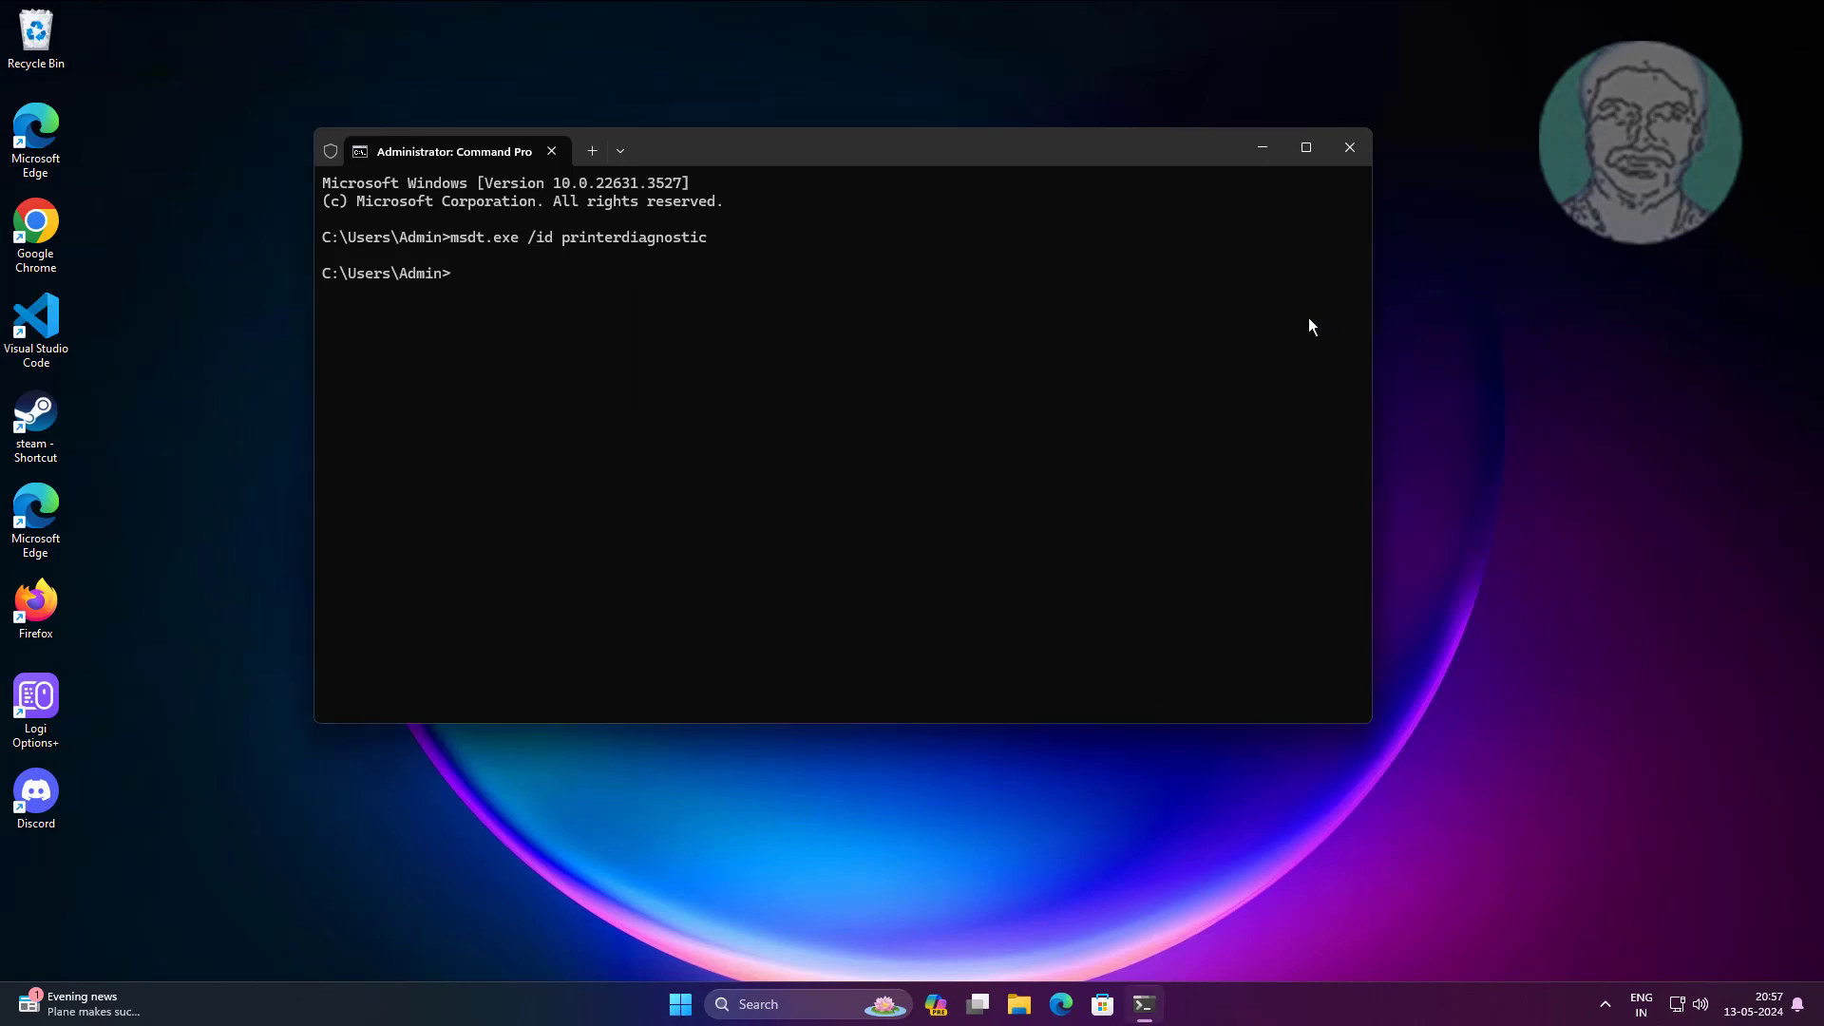
click(1353, 148)
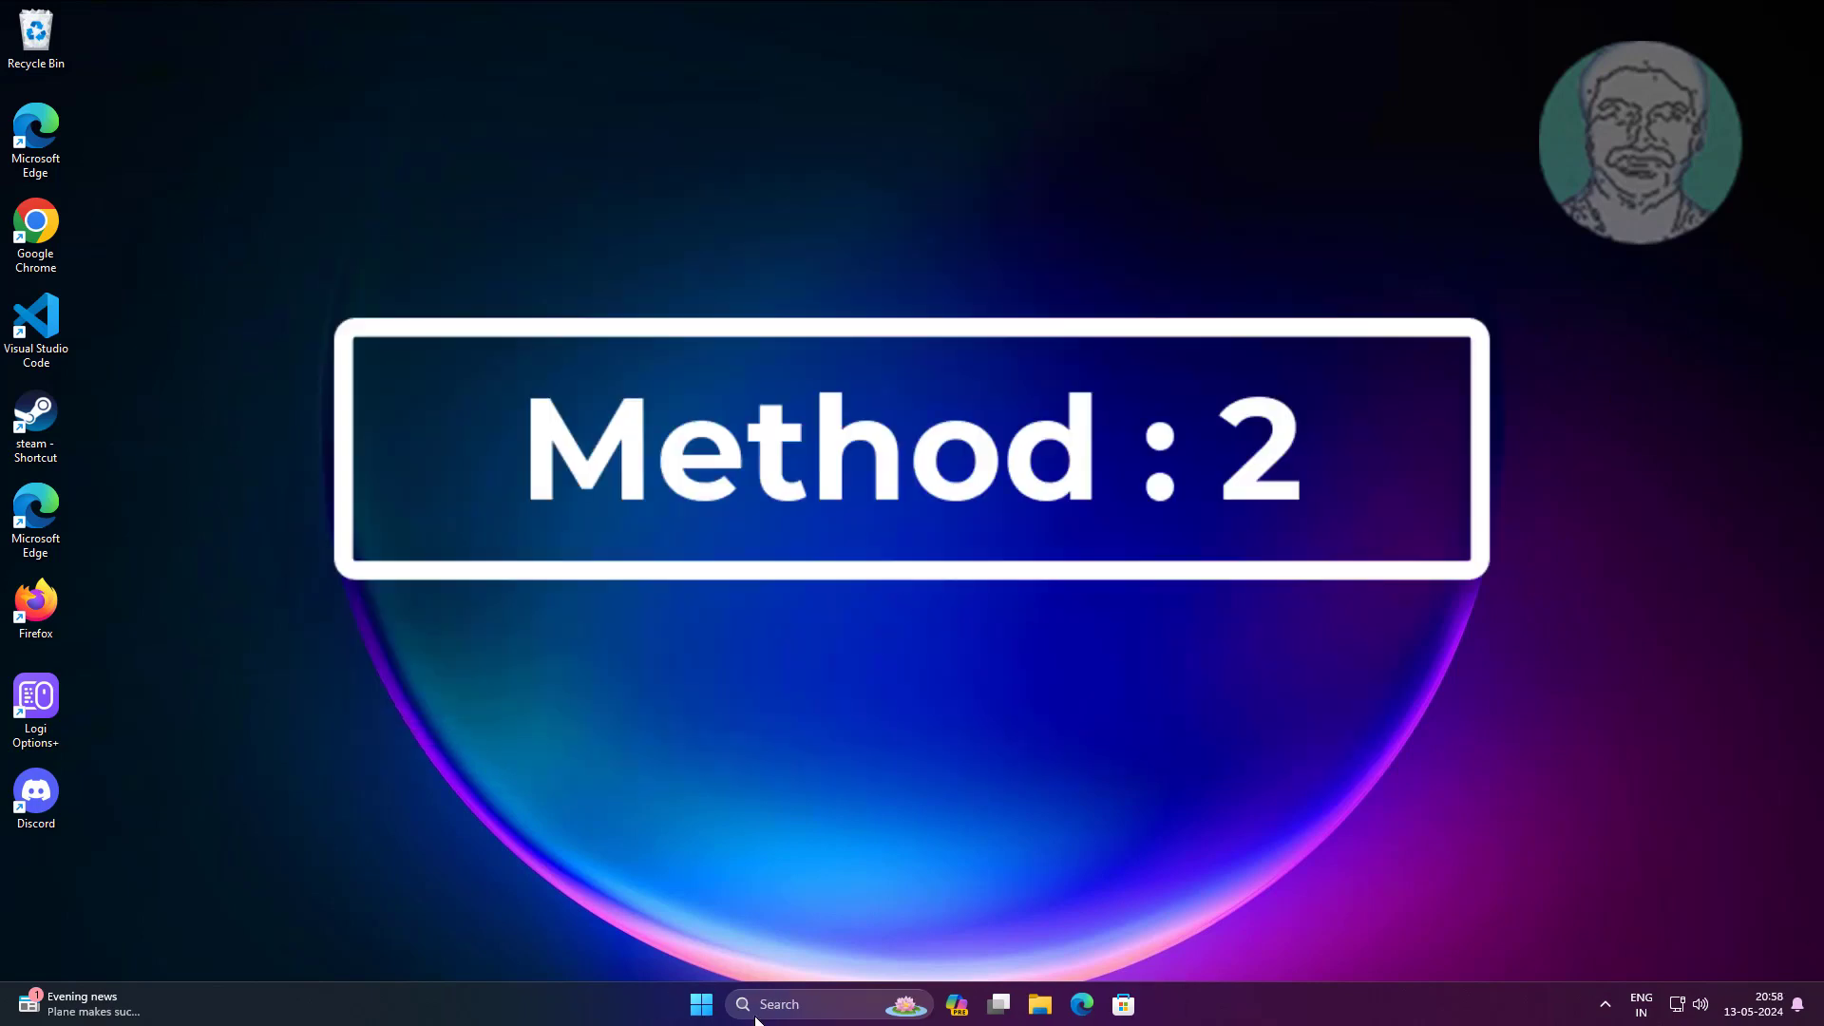
click(757, 1016)
text(reged)
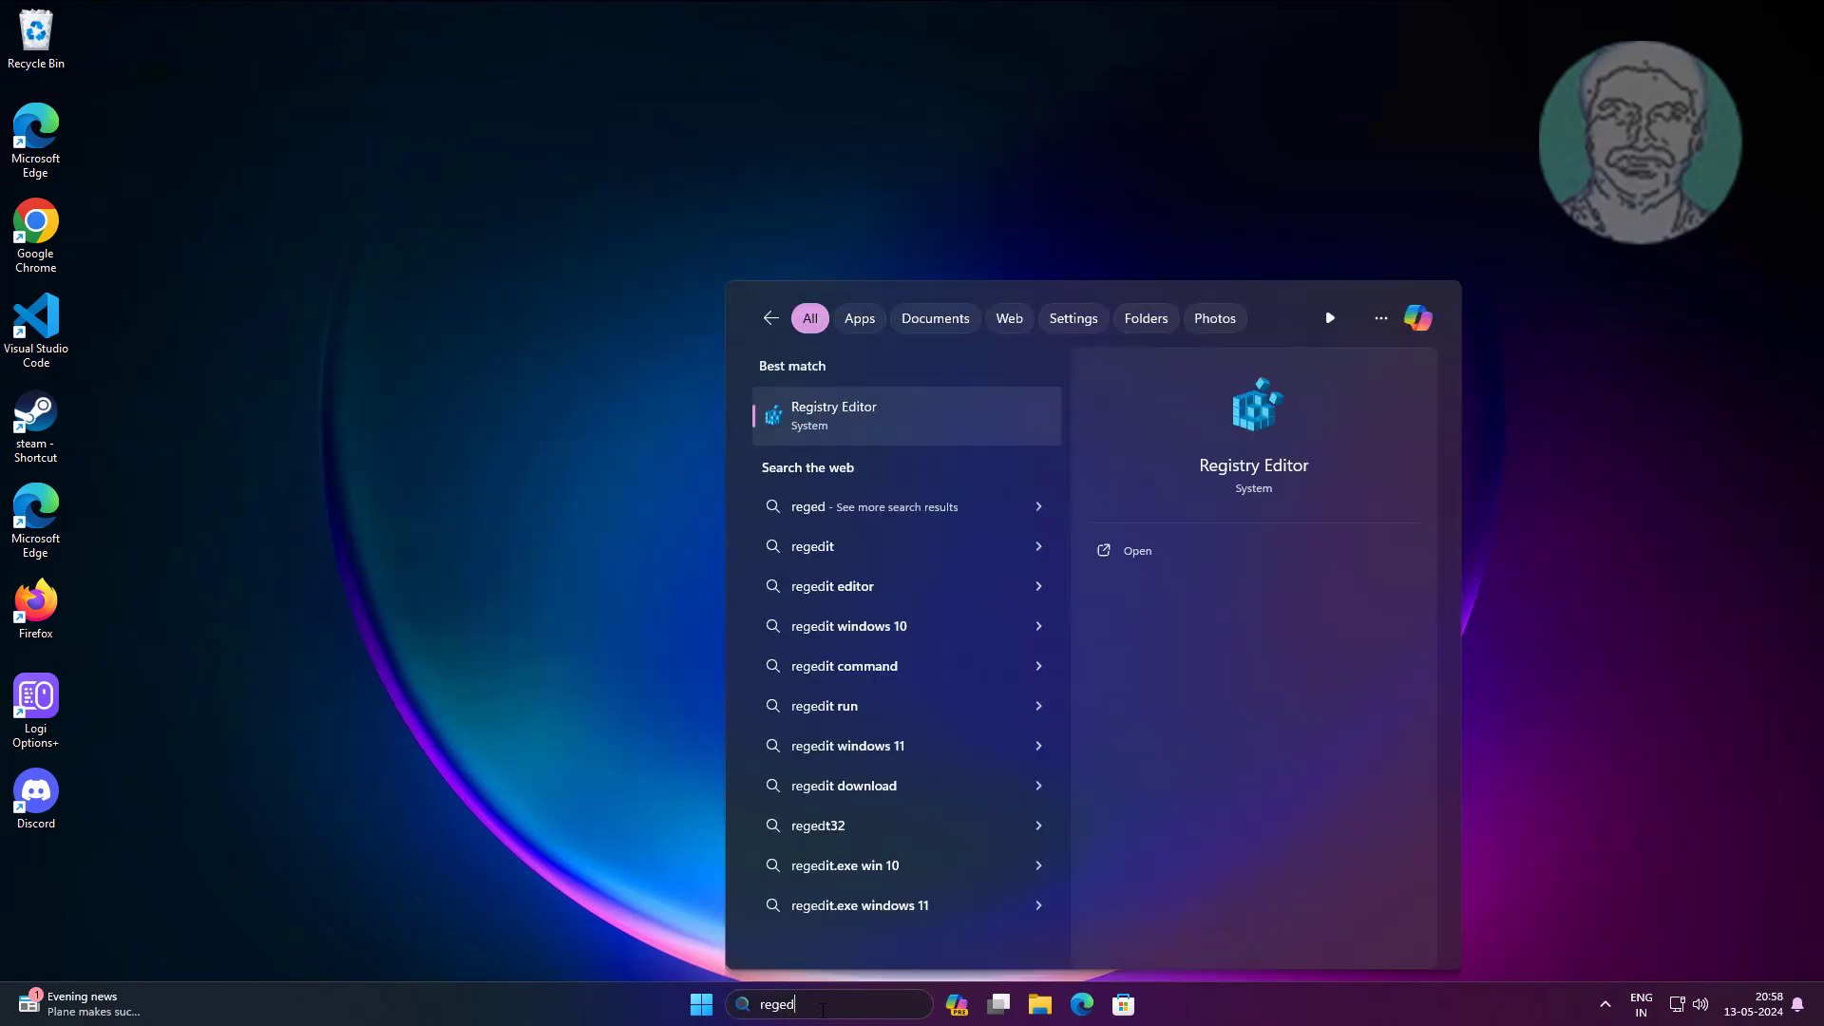
text(it)
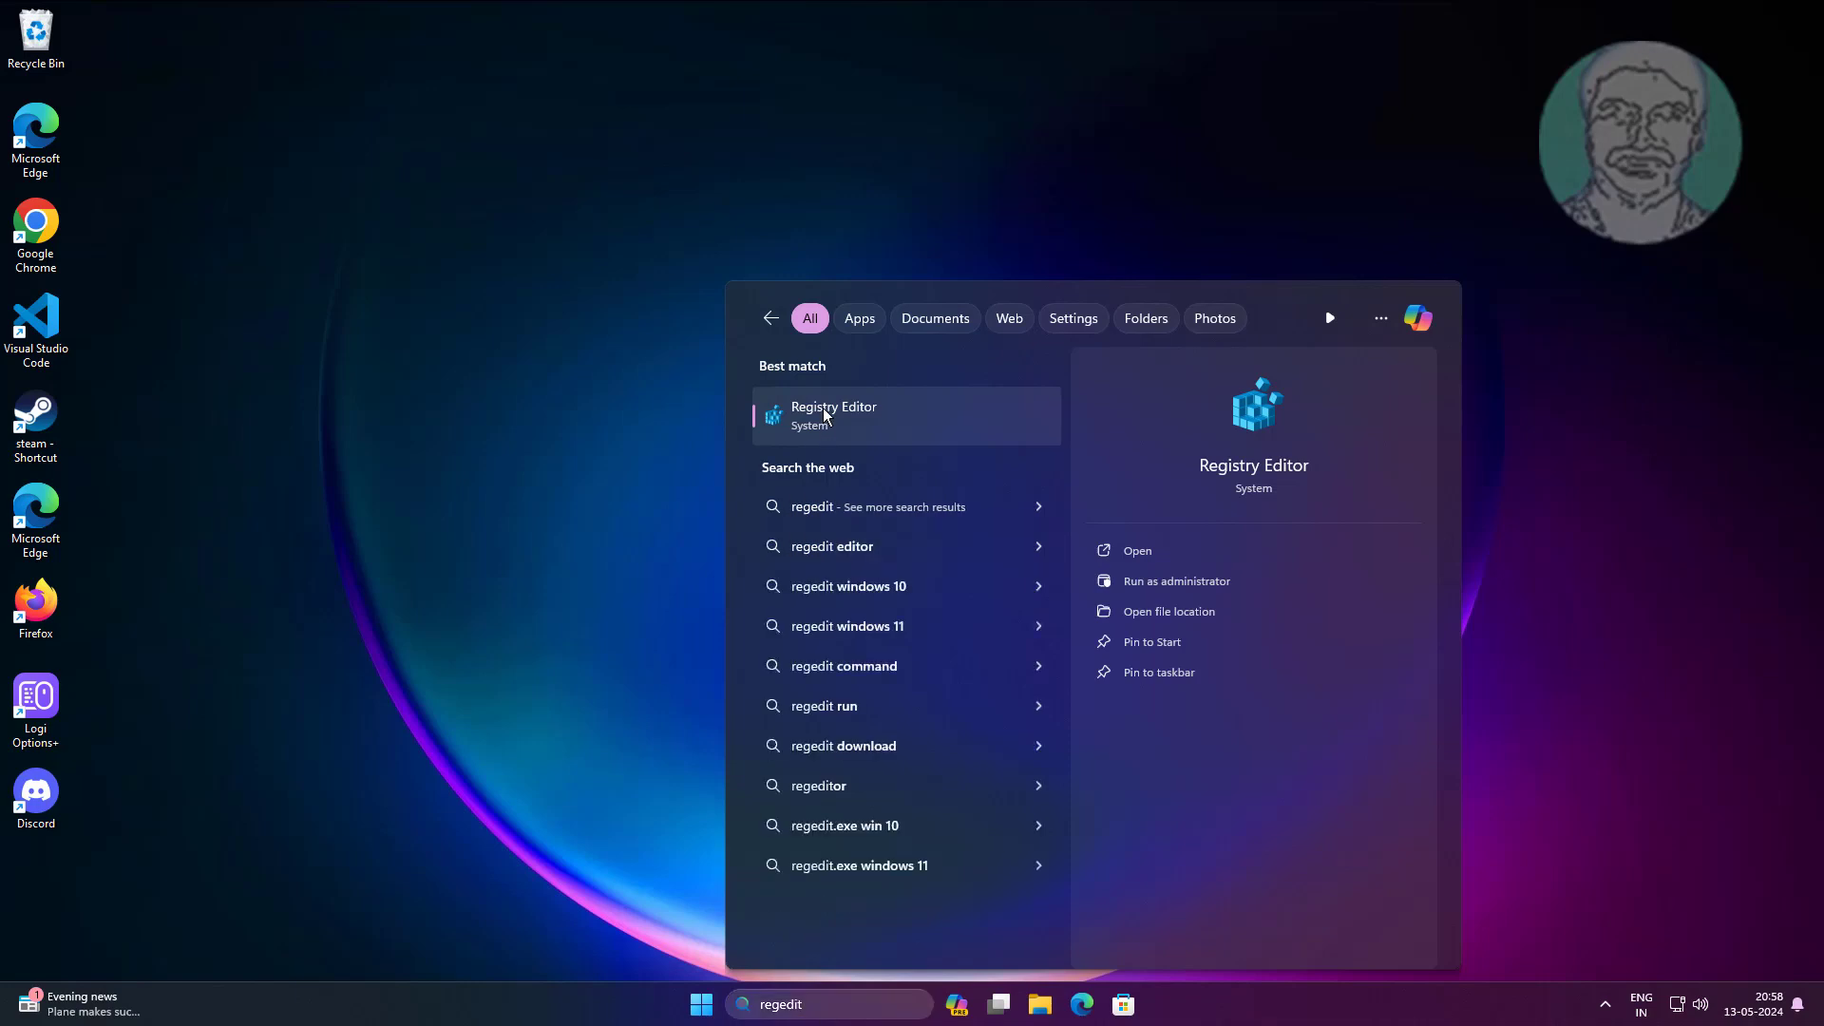
right_click(825, 415)
click(886, 431)
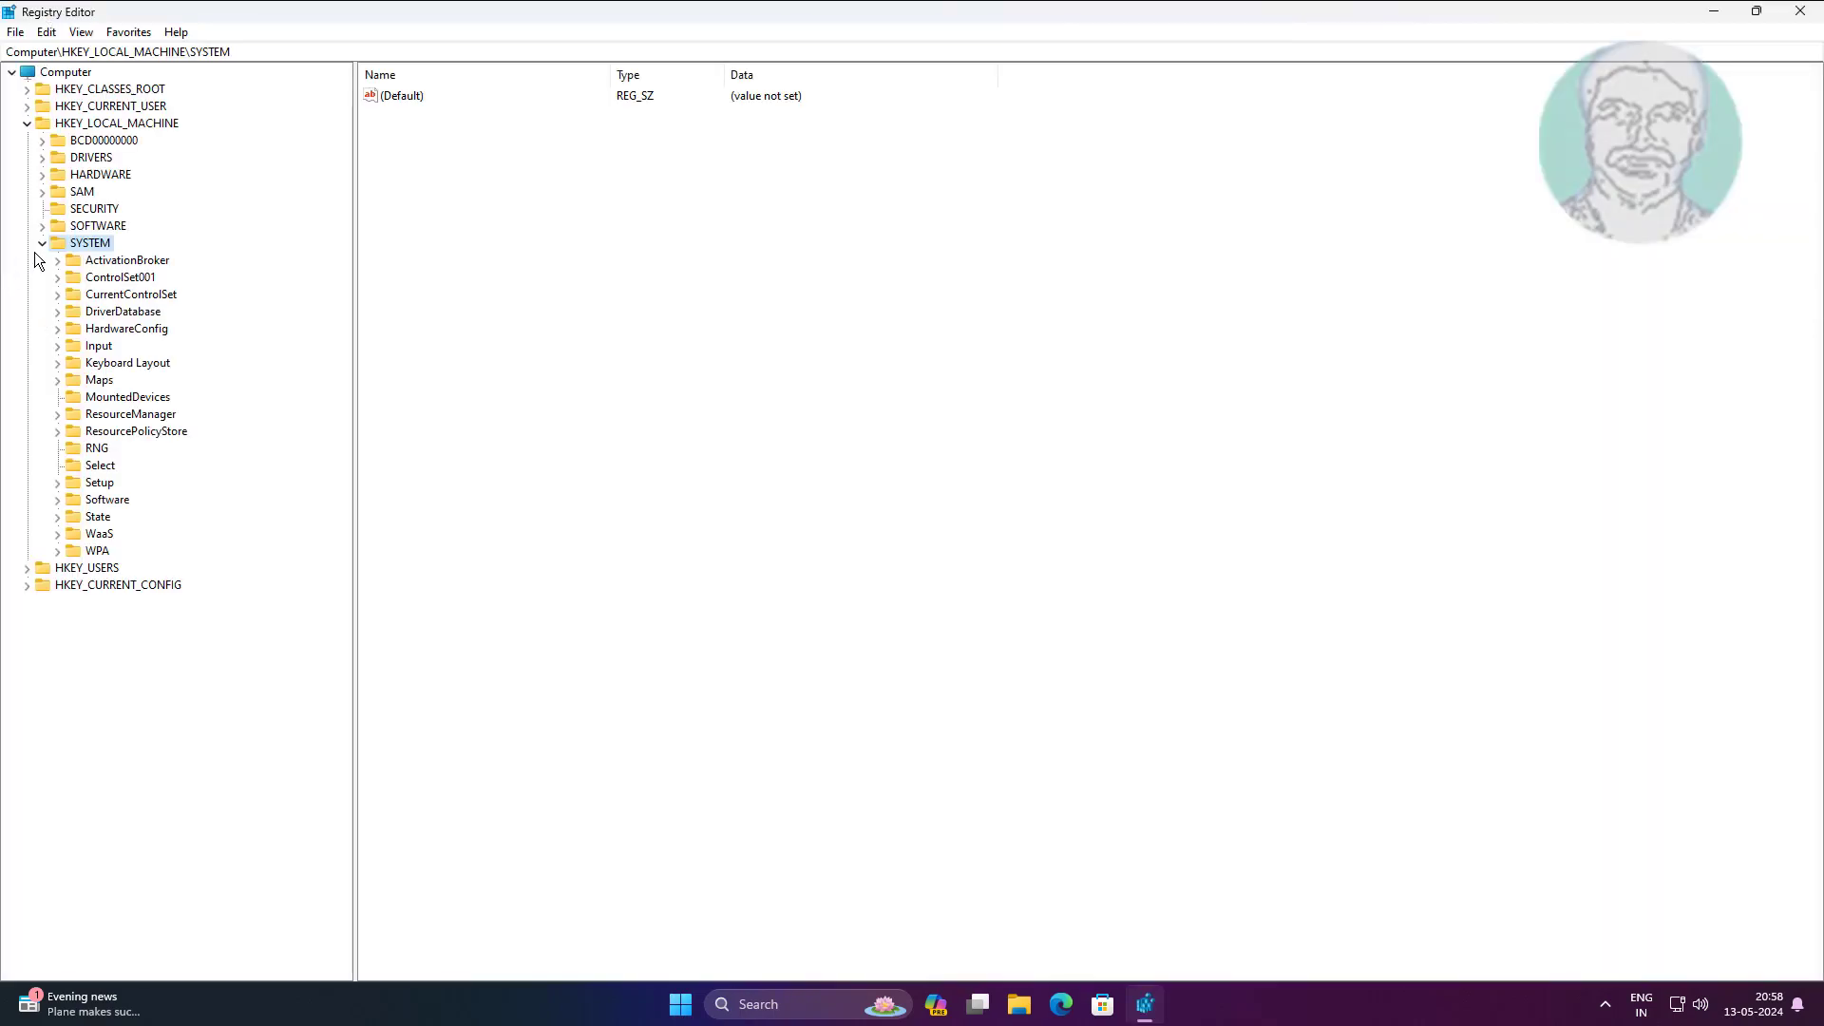
Expand HKEY_LOCAL_MACHINE\SOFTWARE\Microsoft\Windows\CurrentVersion in the key tree
click(40, 244)
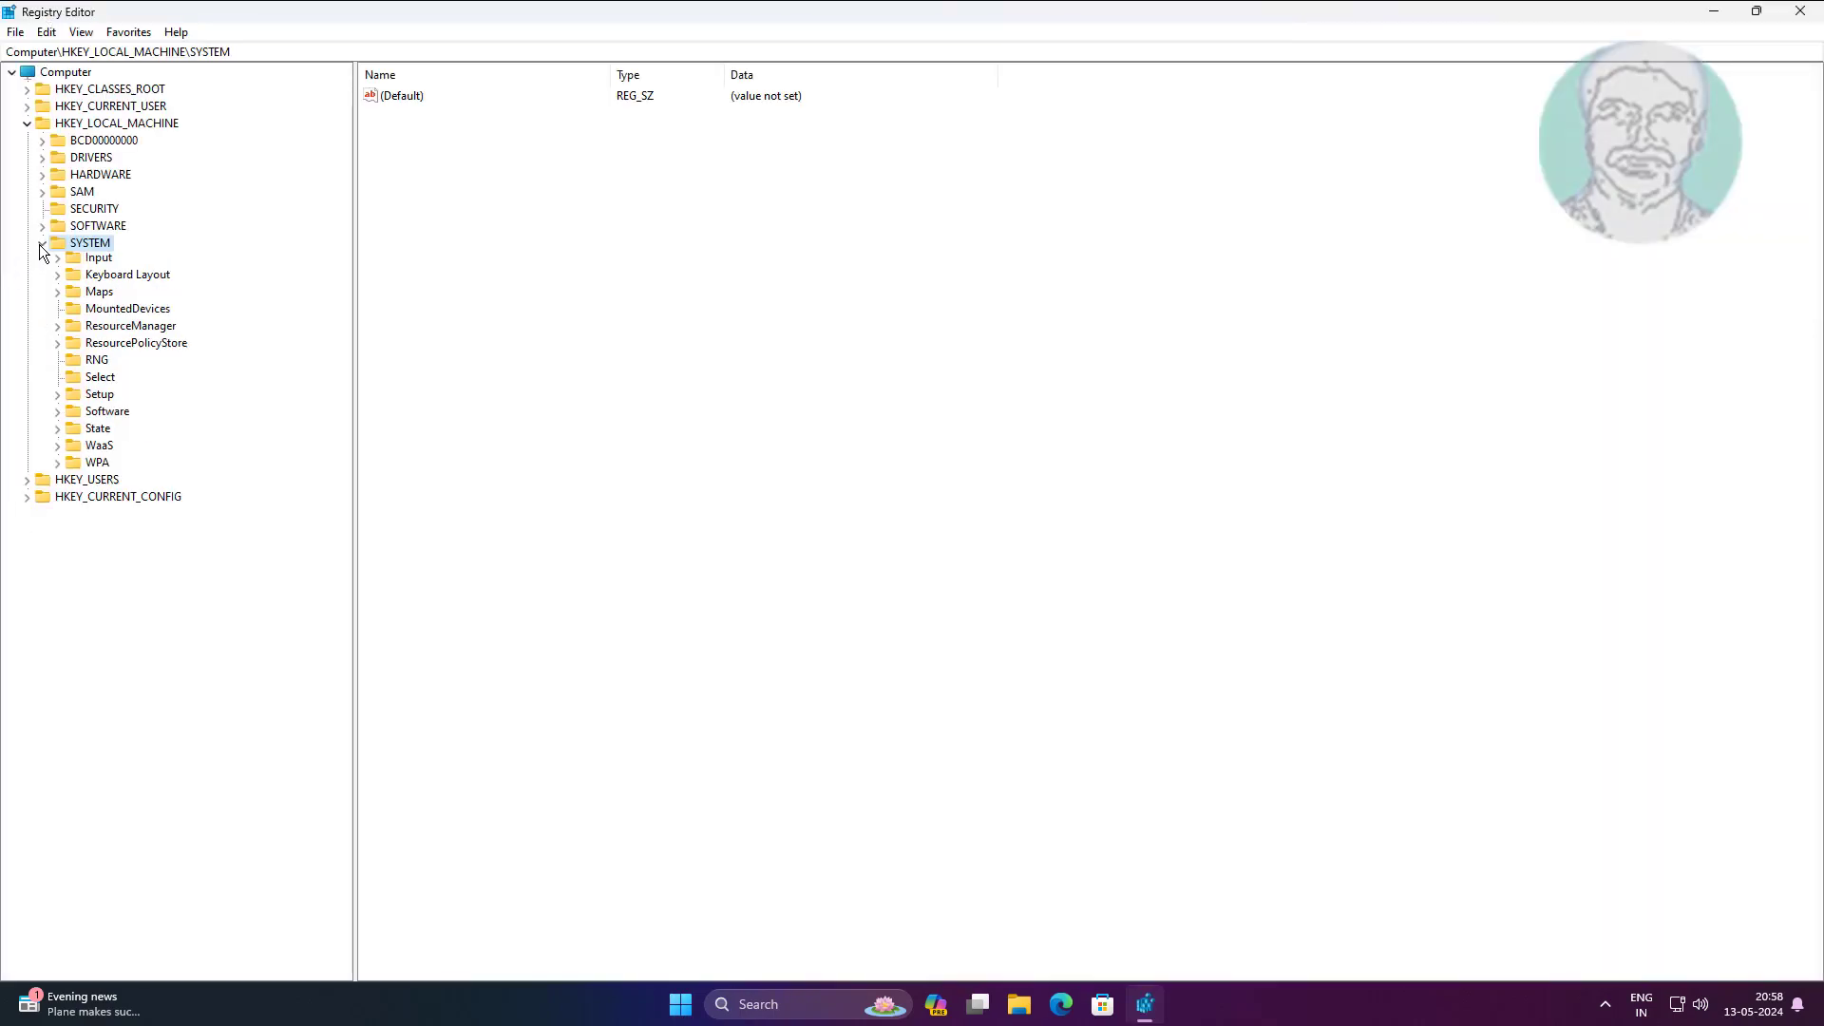
click(26, 123)
click(27, 124)
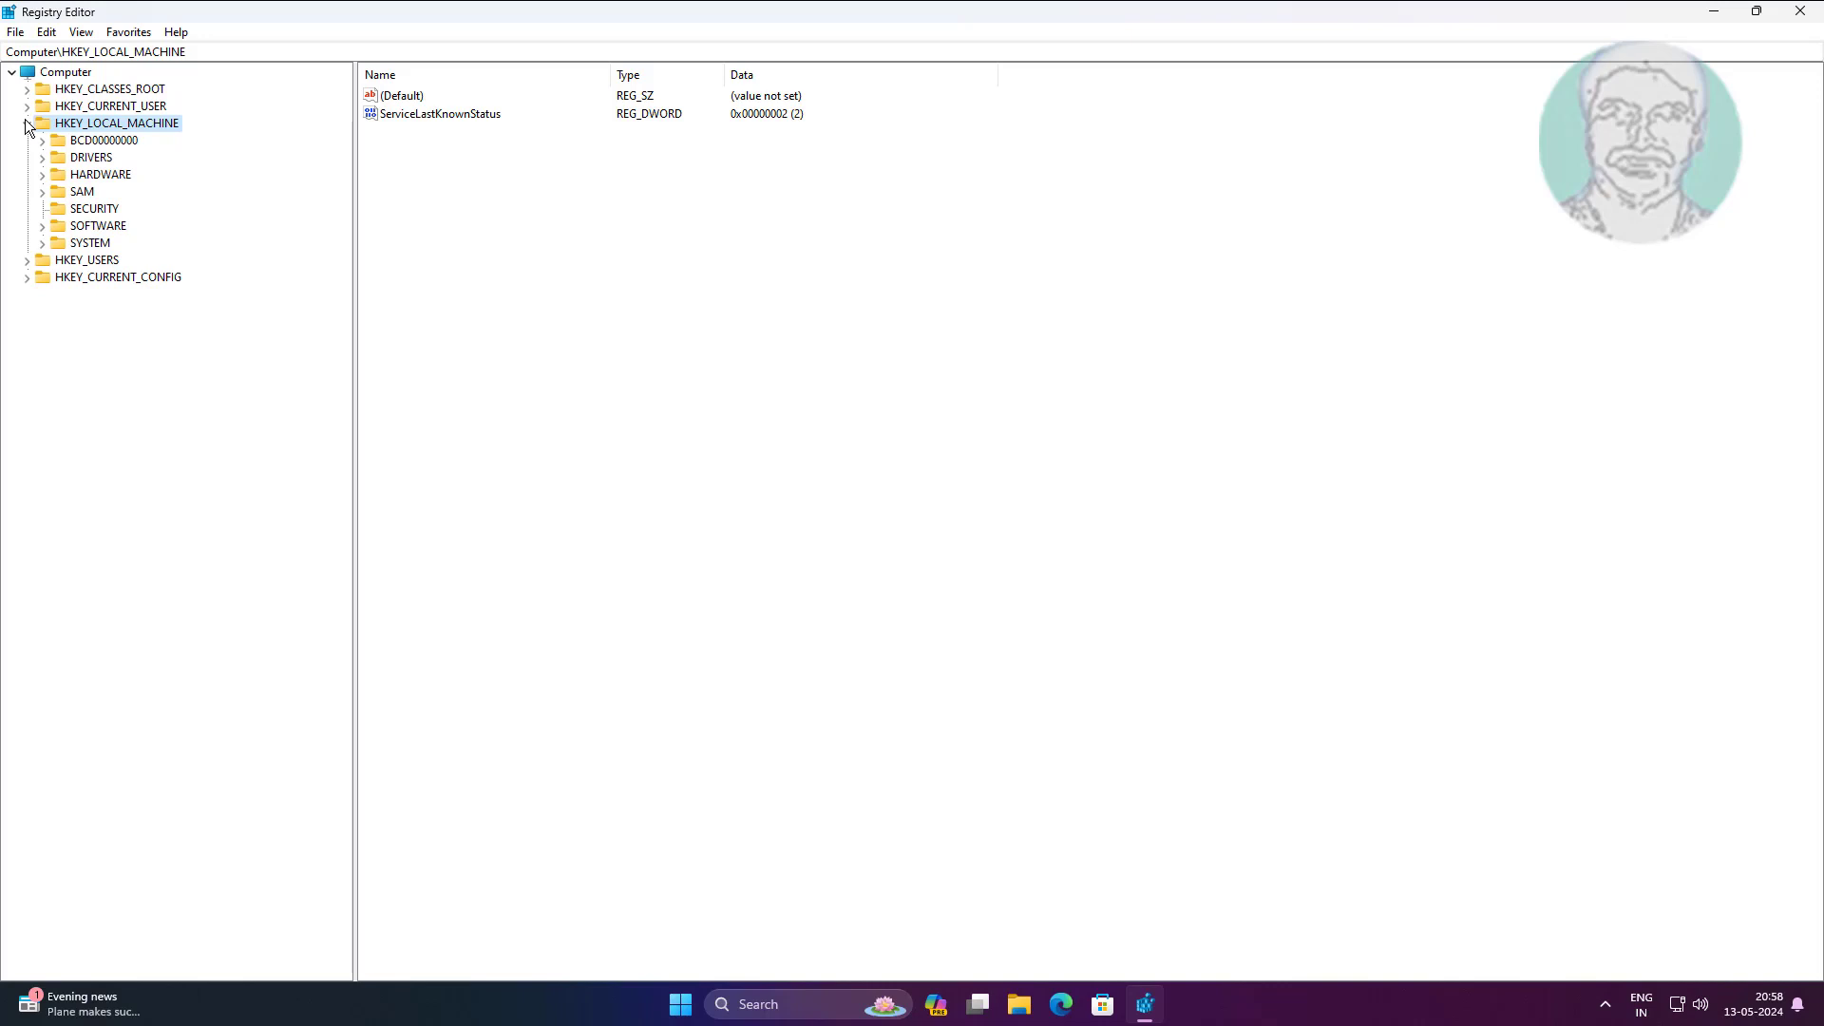
click(112, 226)
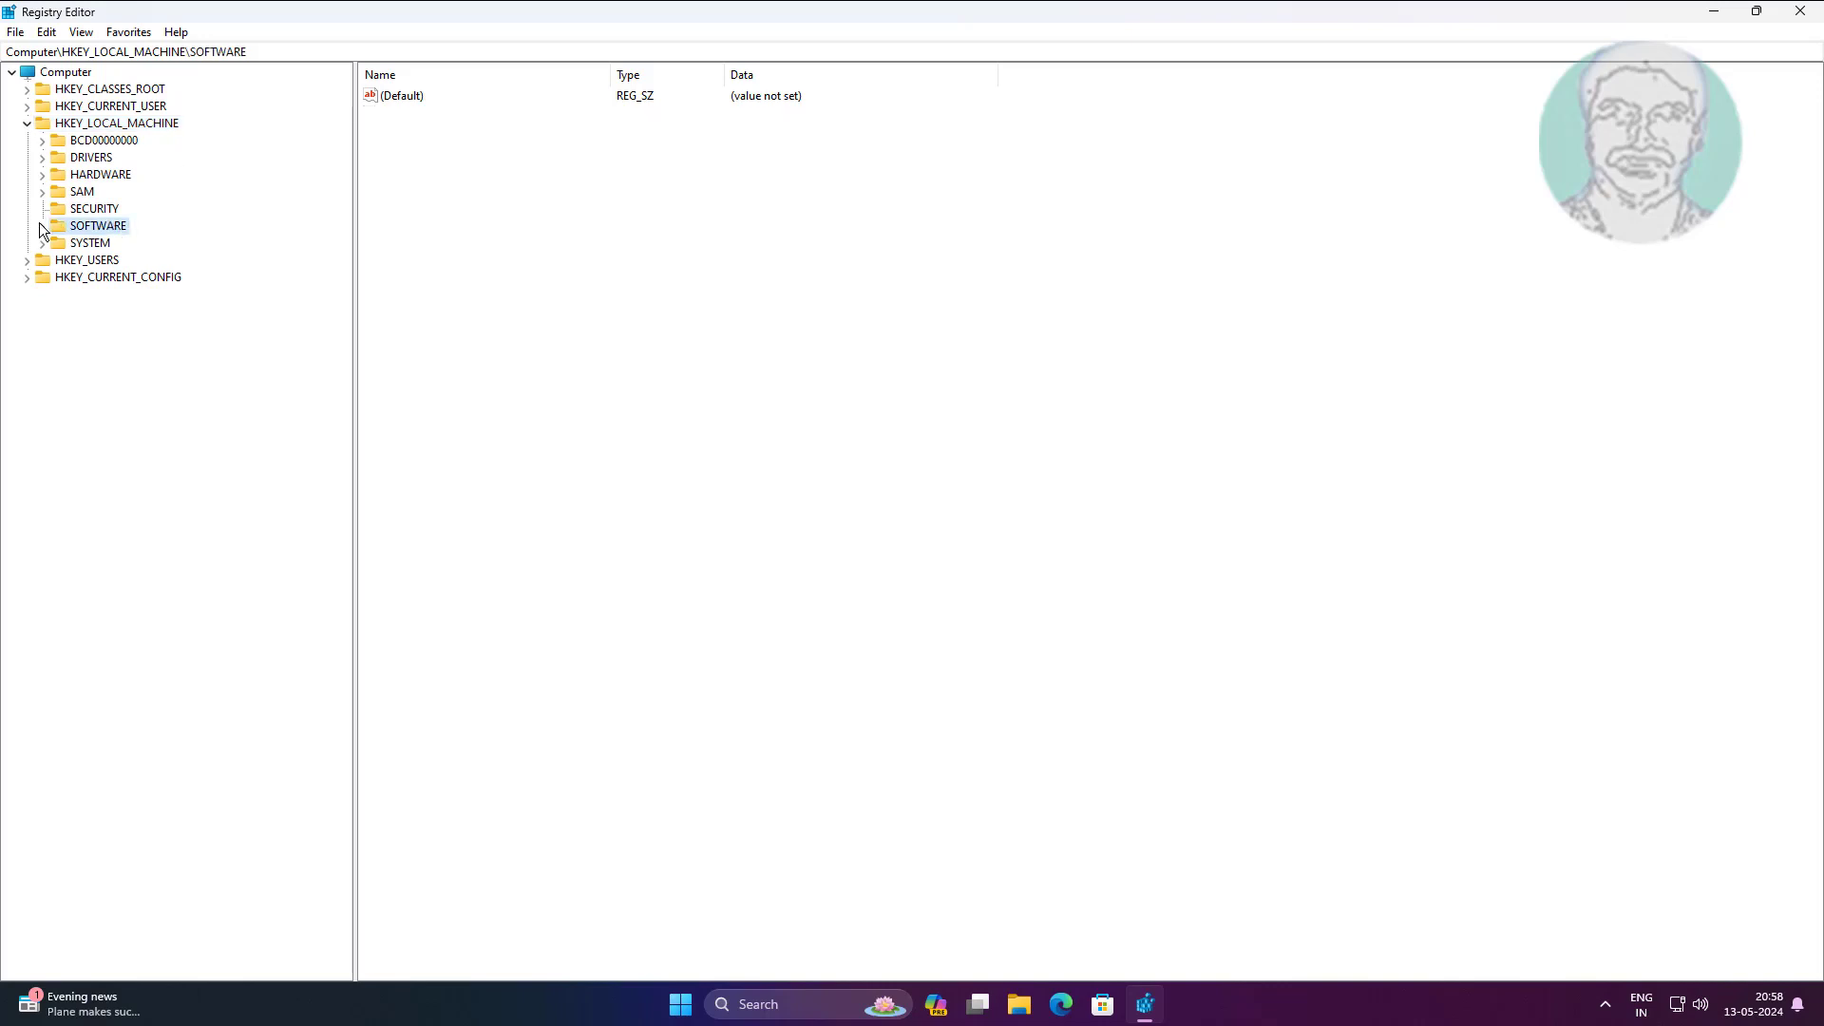
click(40, 225)
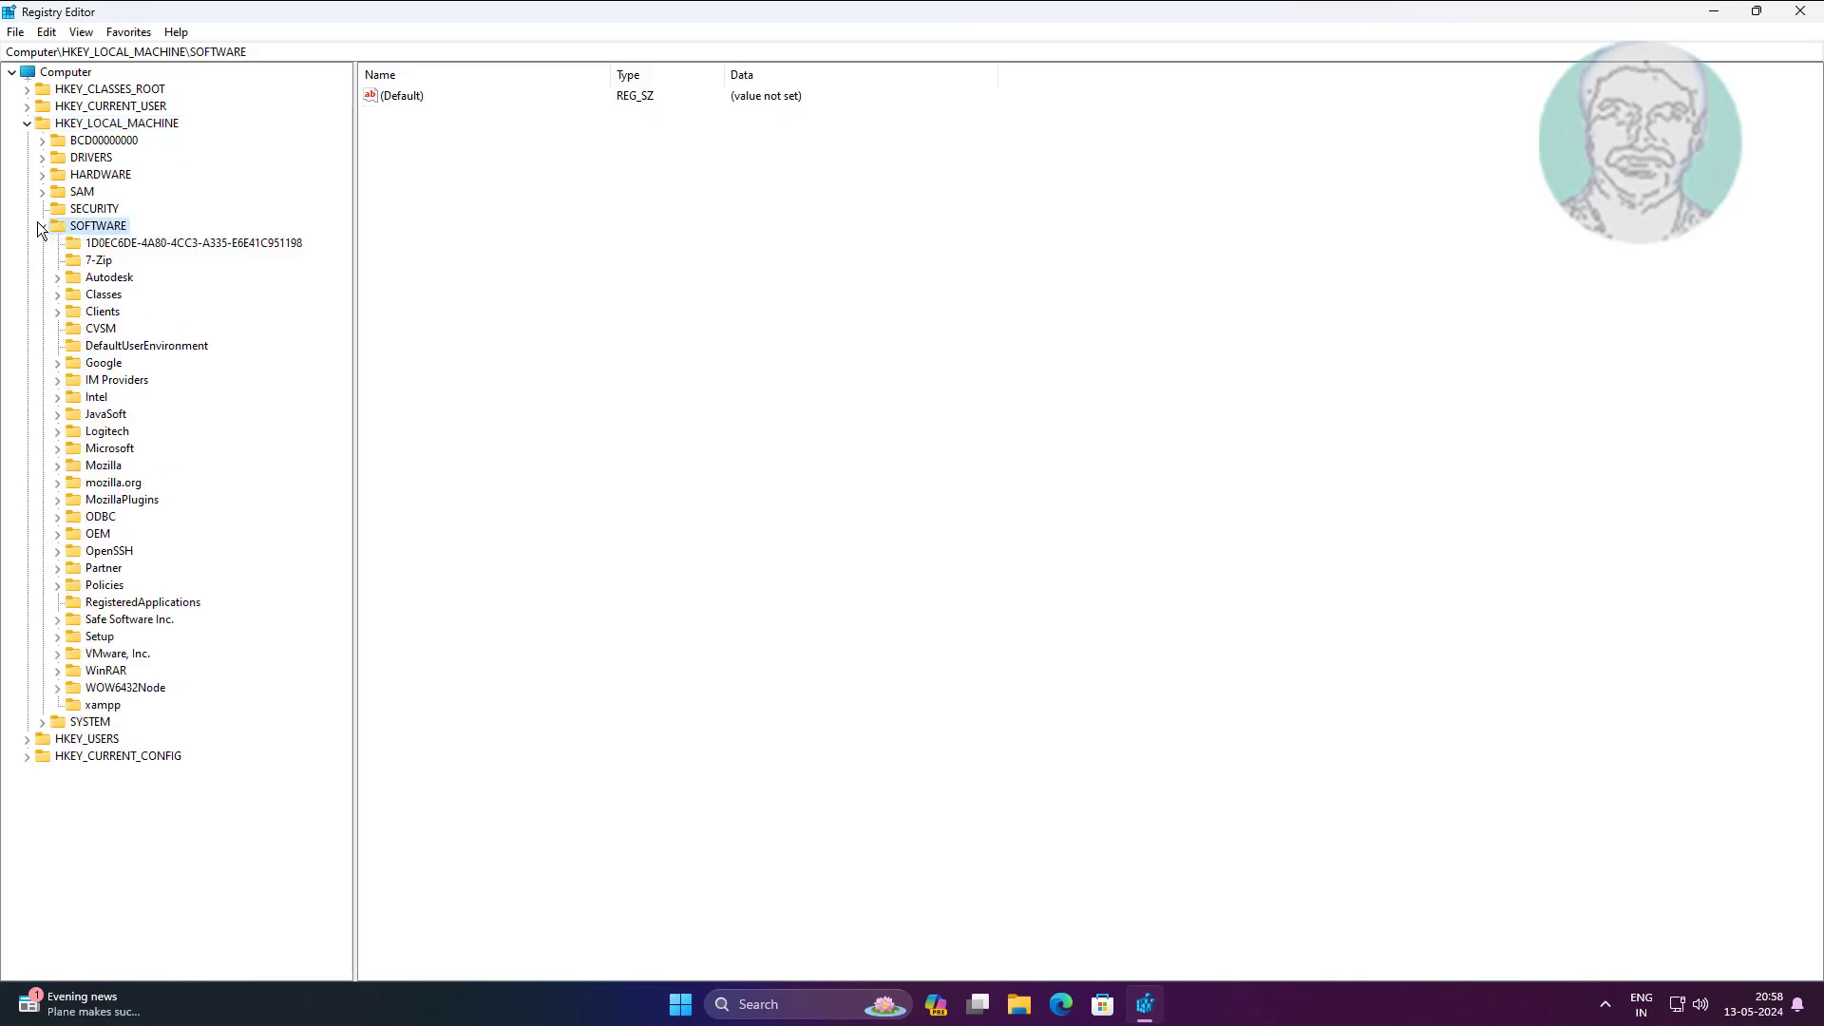
click(107, 447)
click(58, 448)
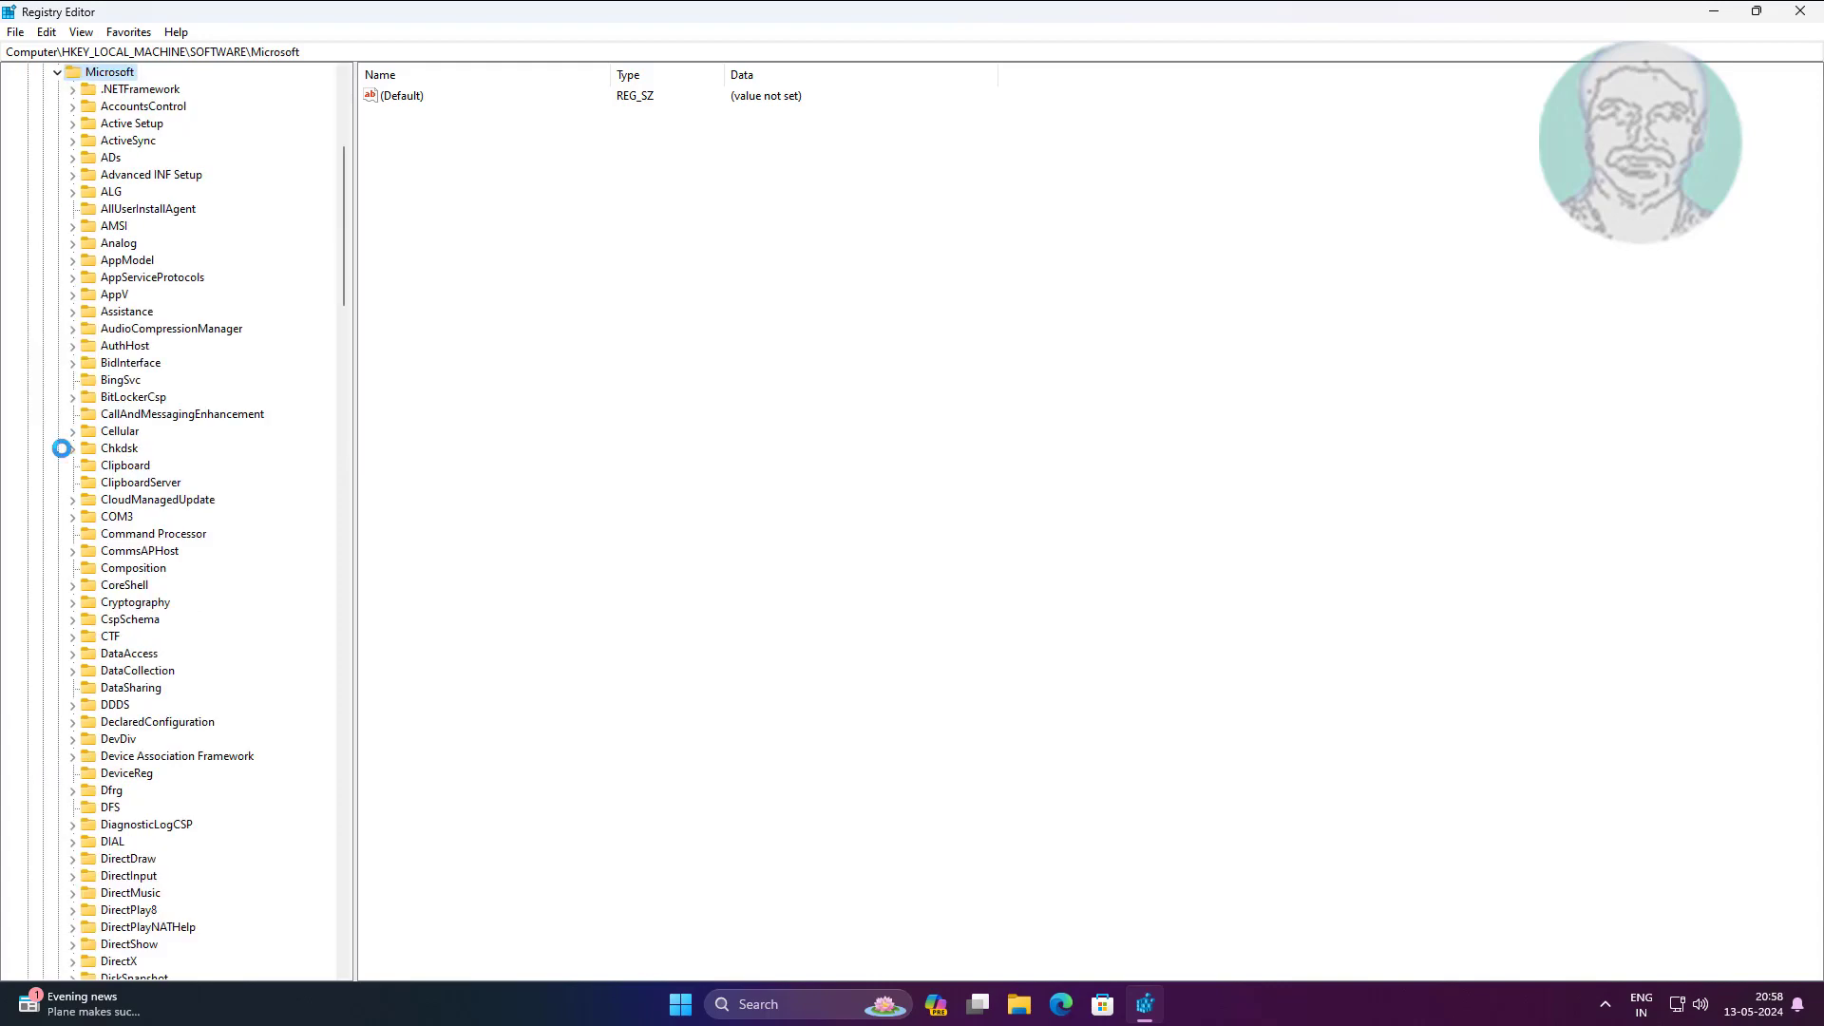
click(142, 482)
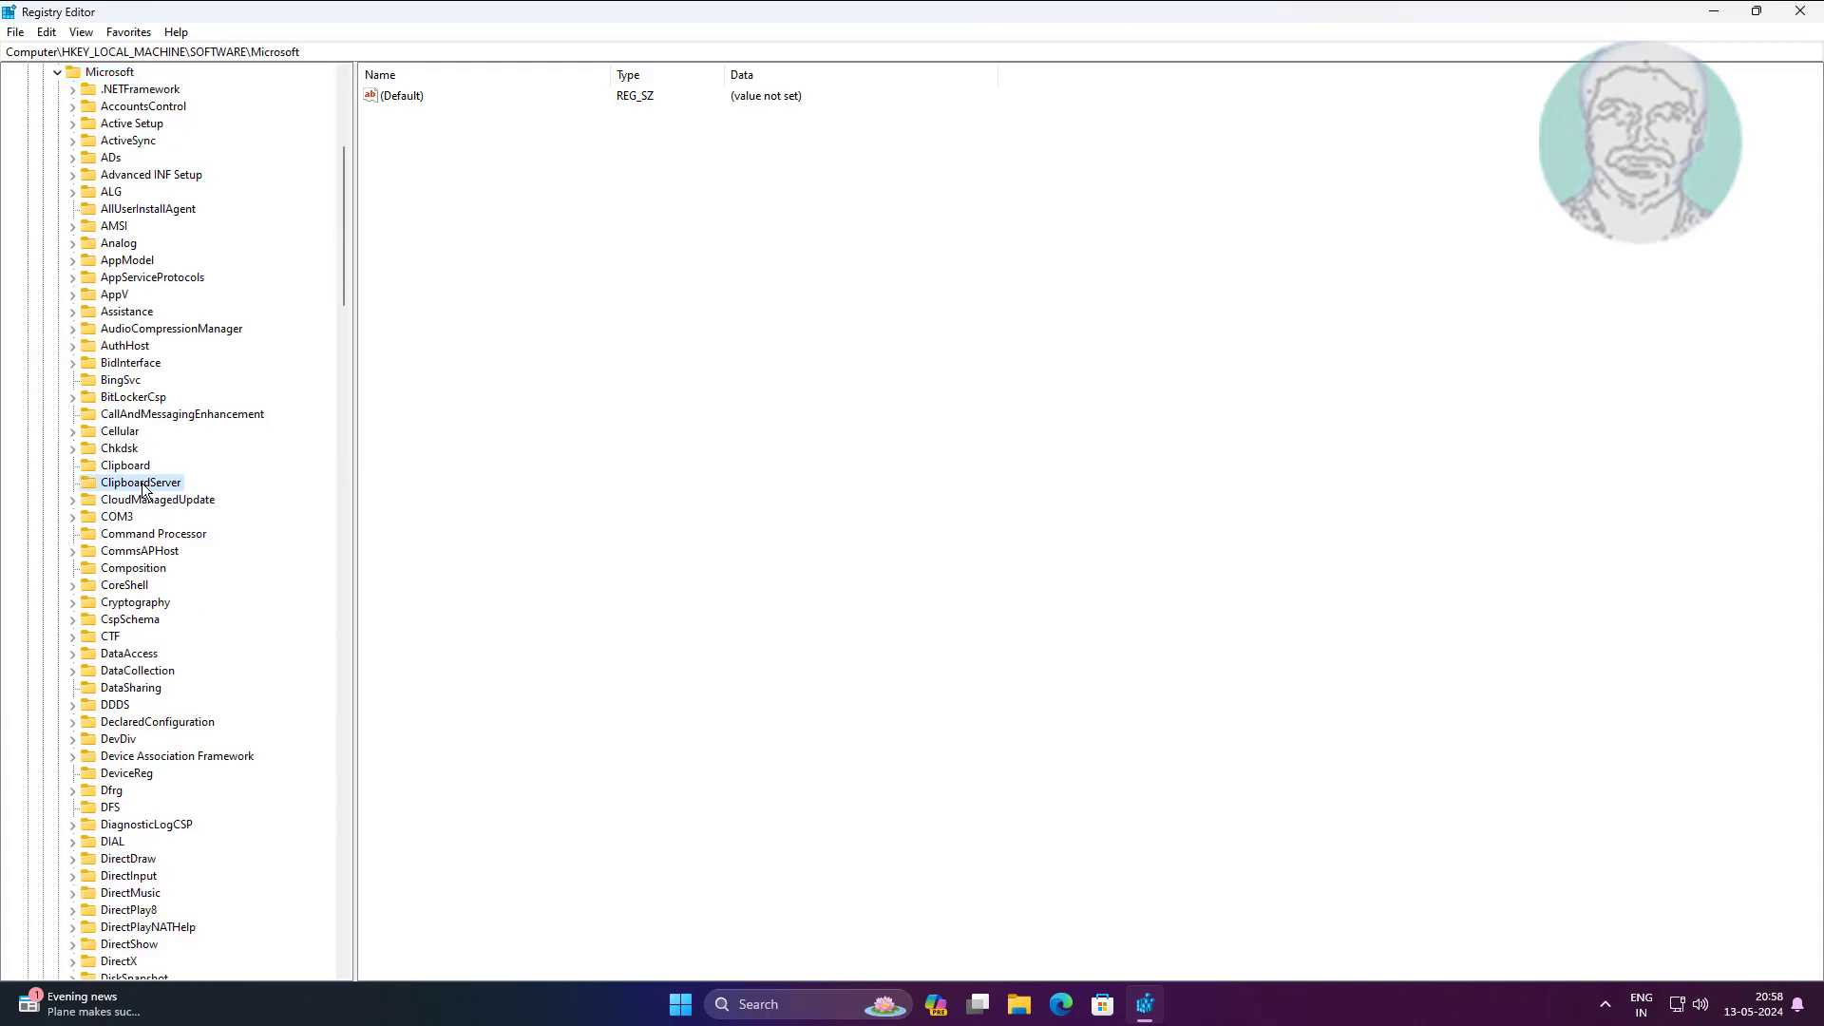
key(w)
scroll(171, 642, down, 4)
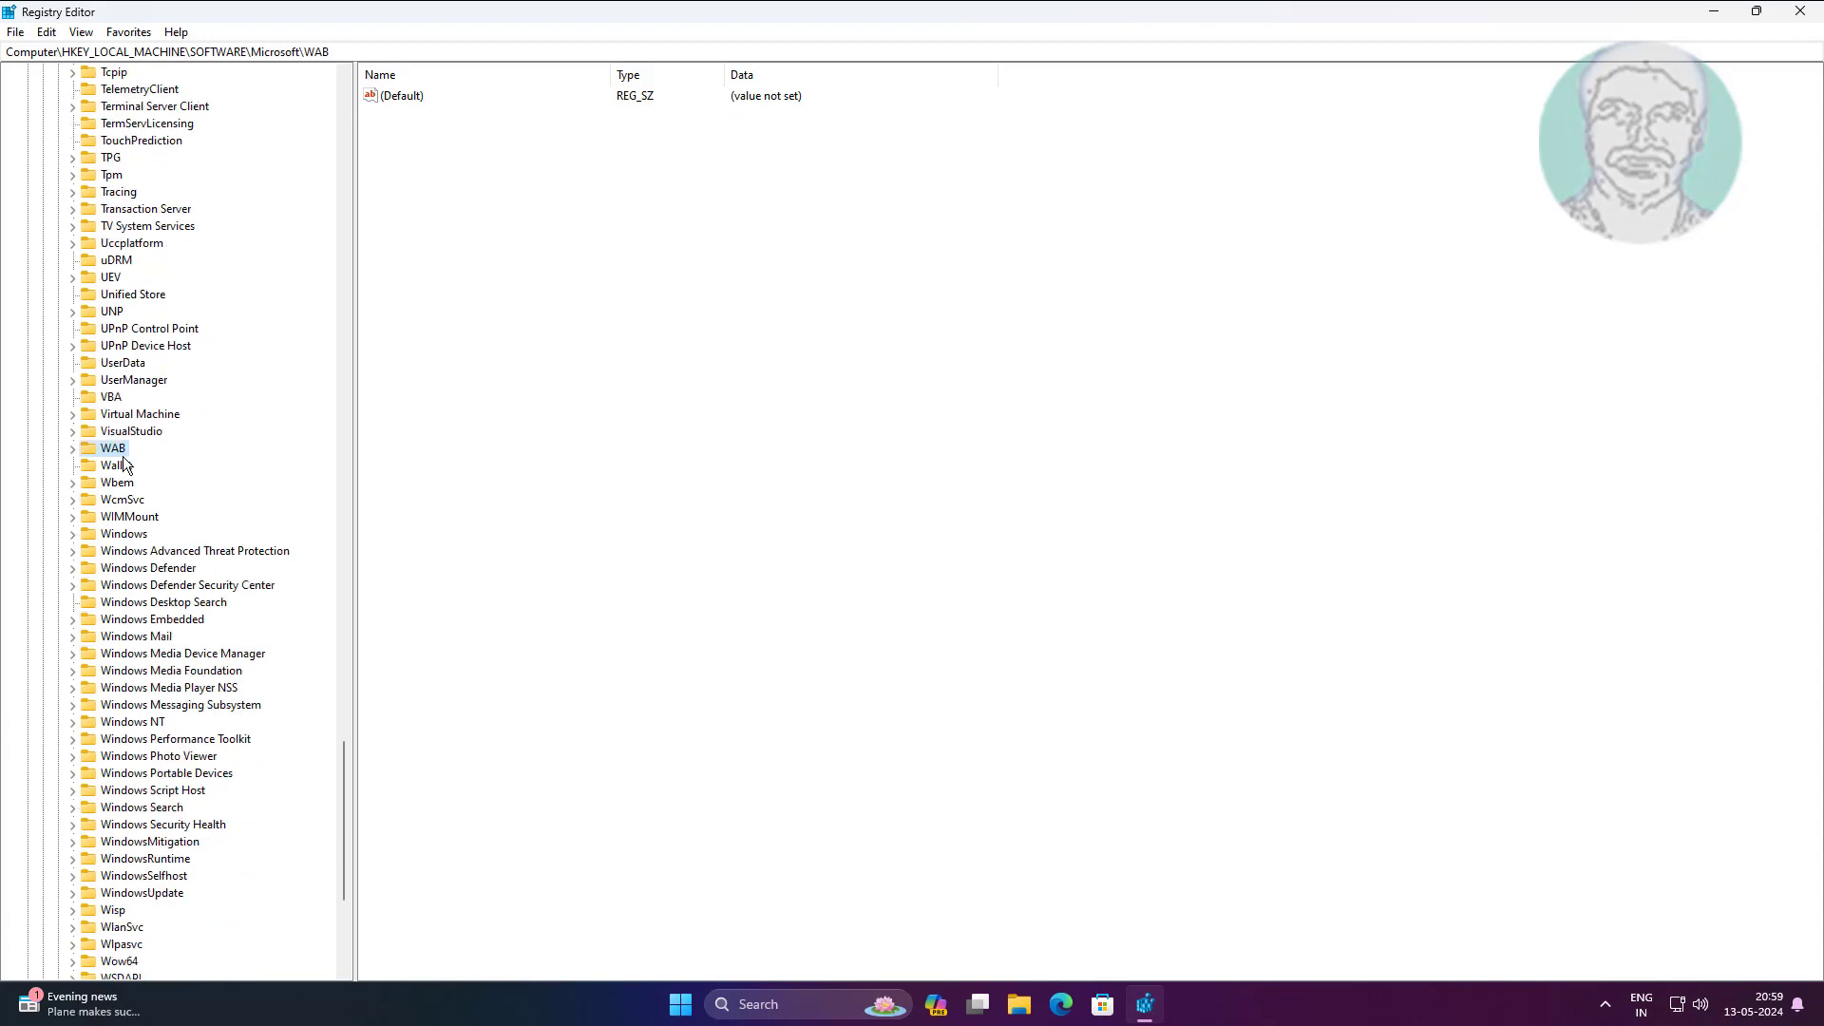
click(78, 531)
click(75, 534)
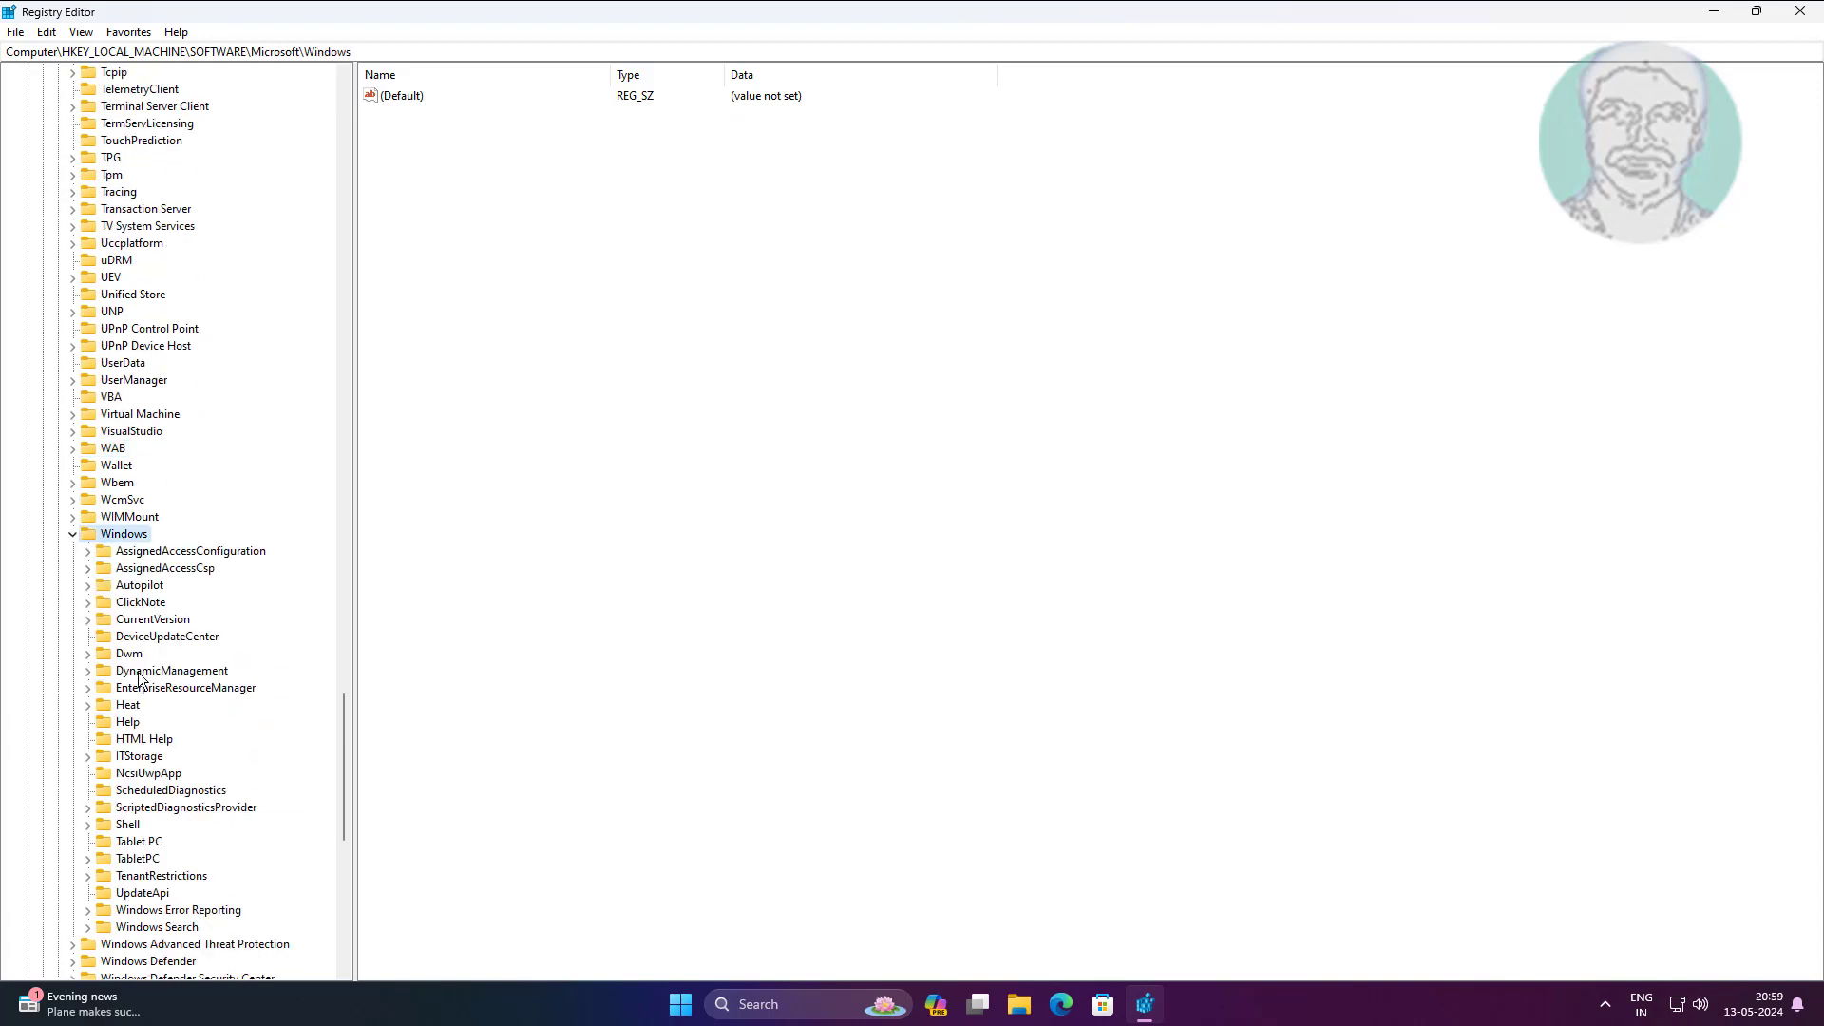
click(104, 620)
click(84, 619)
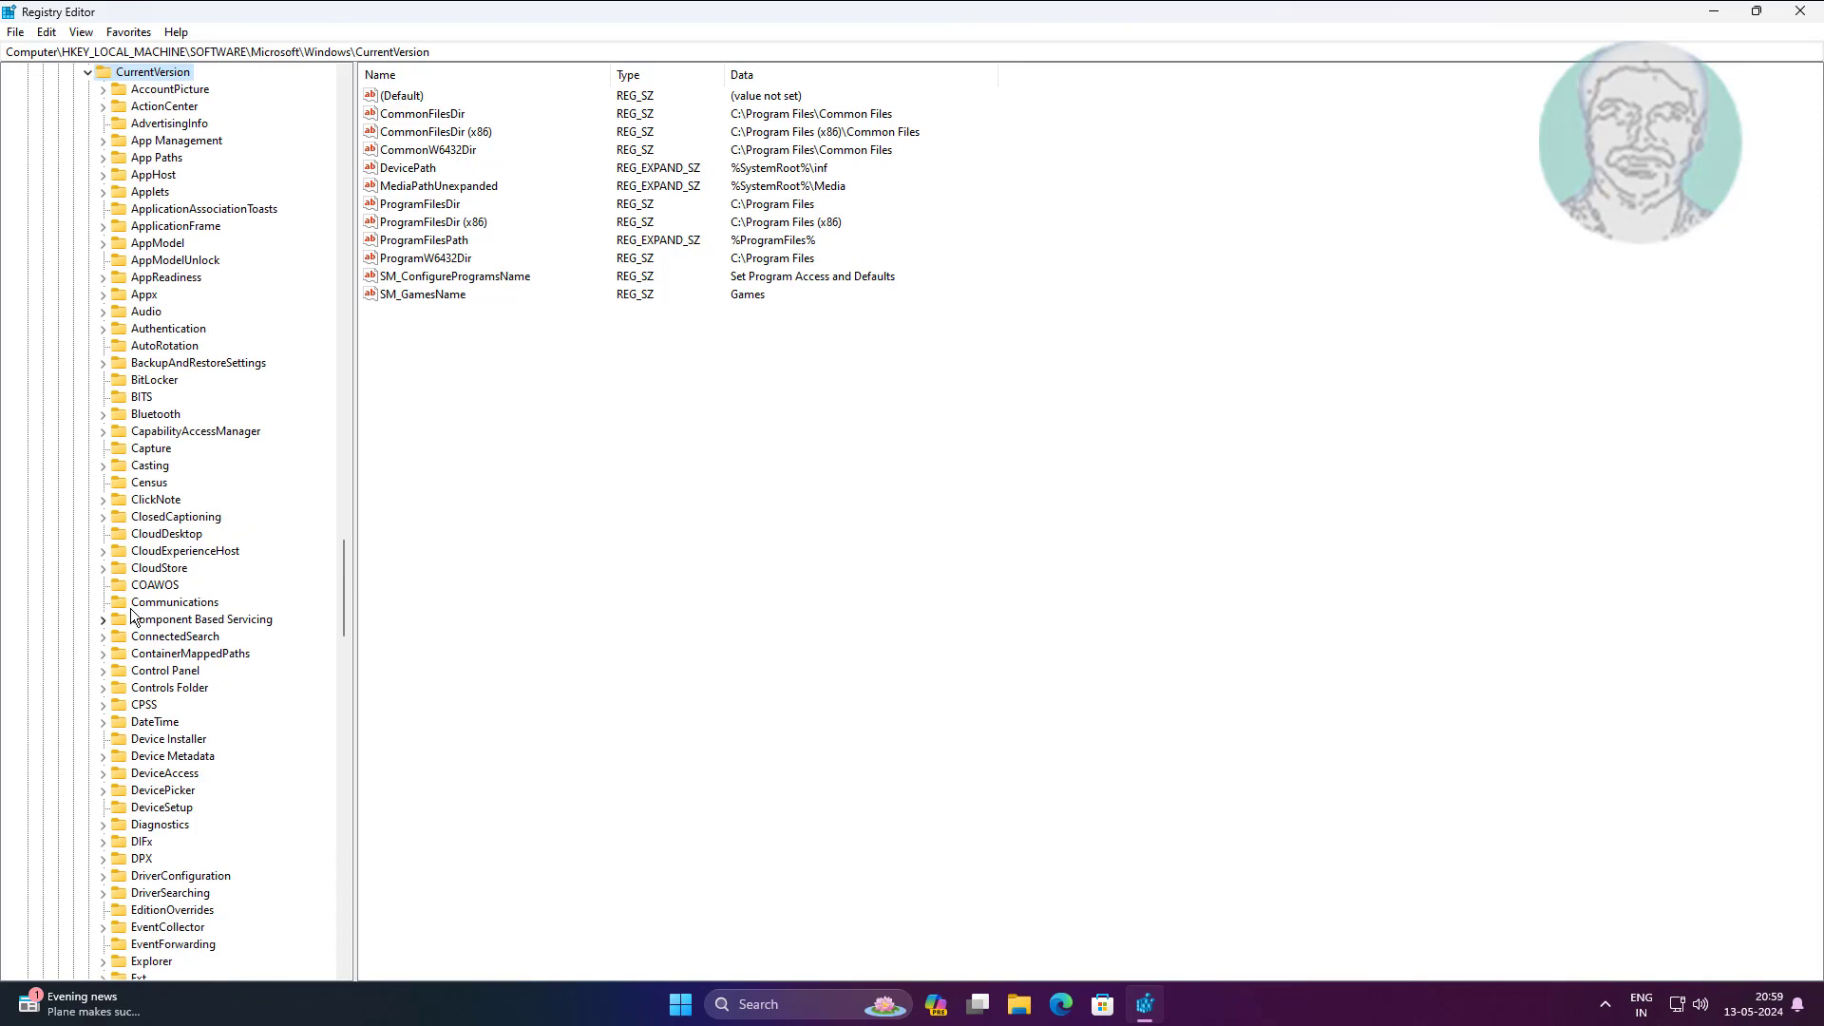
Expand Explorer\Desktop\NameSpace and widen the tree pane to show full GUID names
text(coe)
scroll(203, 676, down, 10)
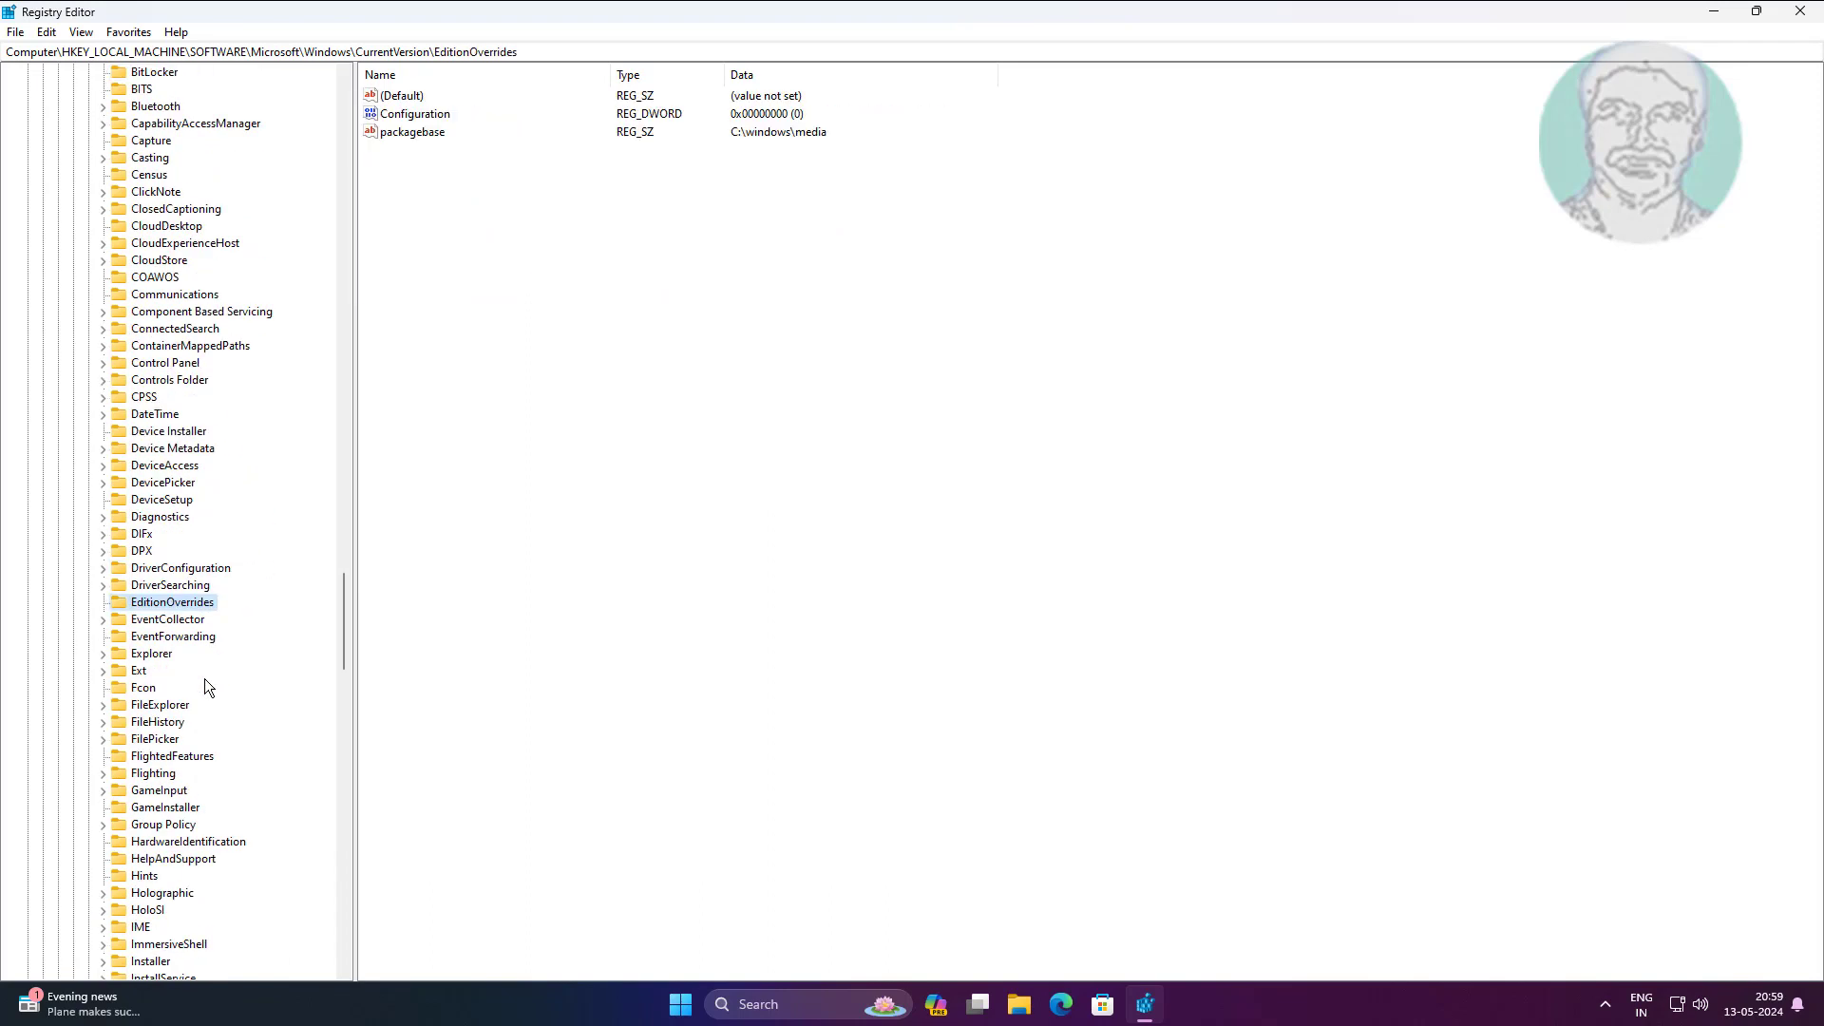
click(152, 448)
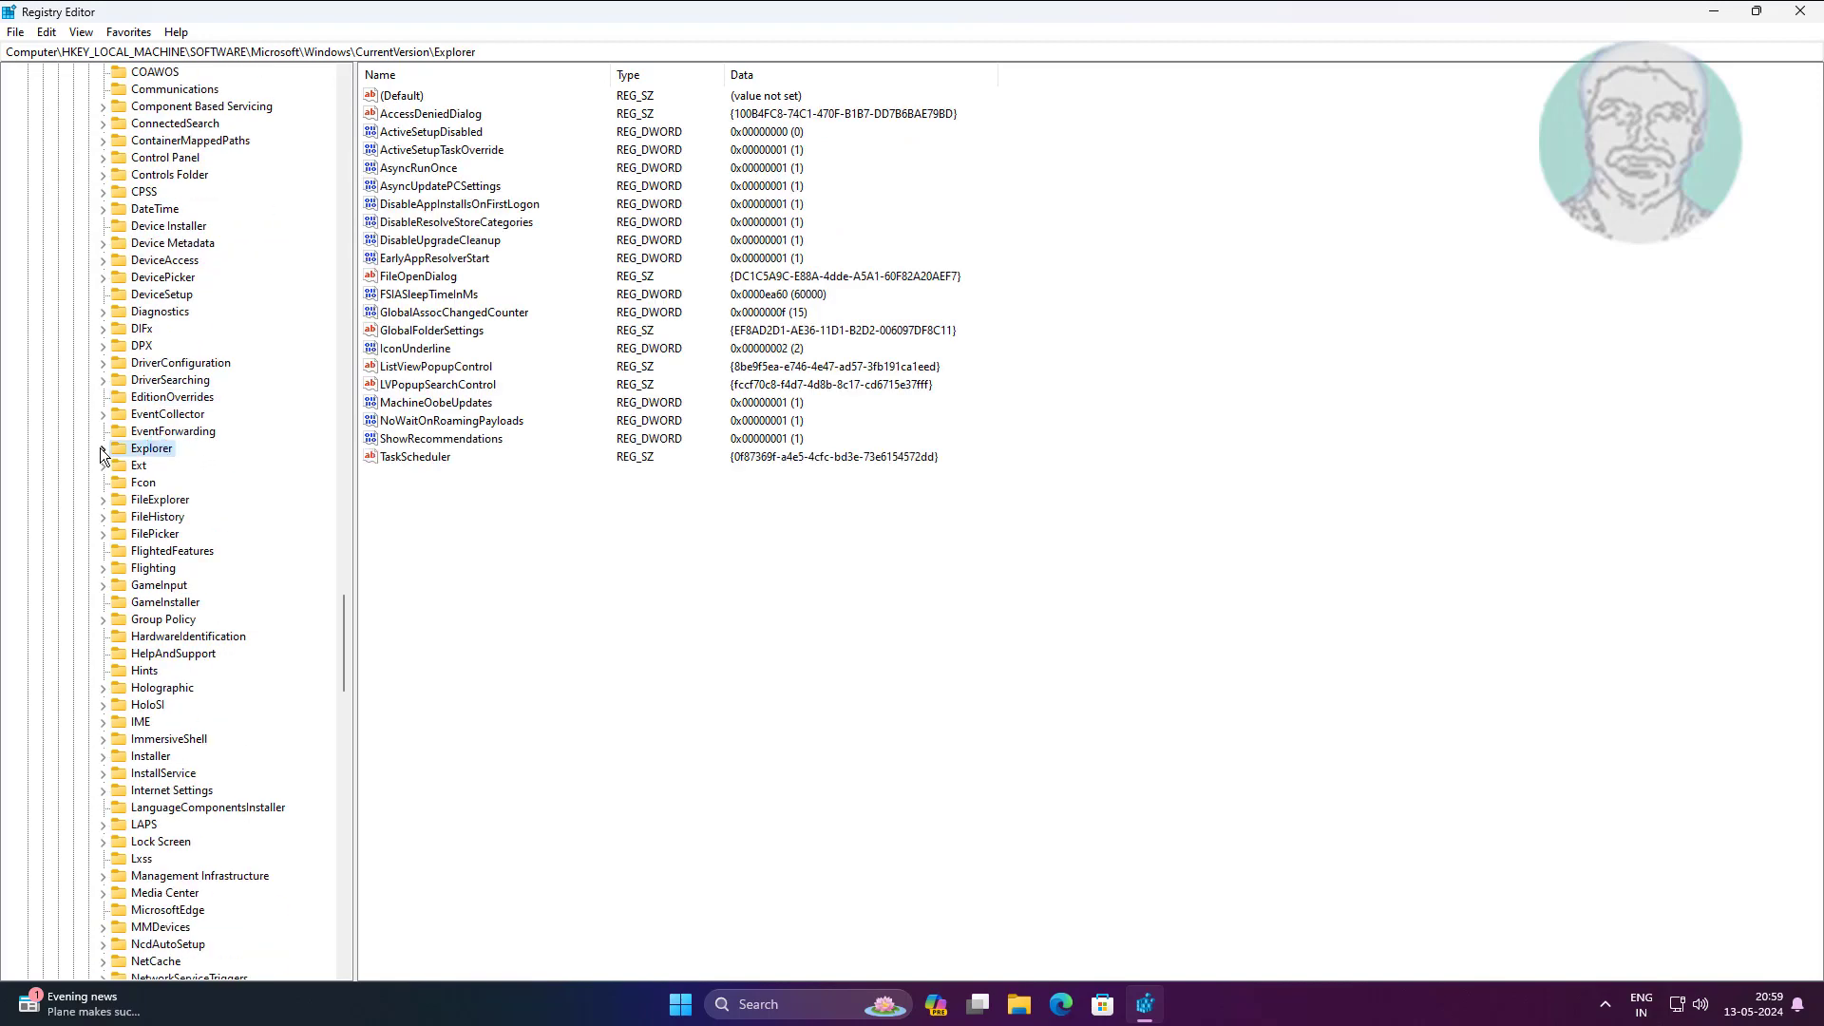
click(100, 449)
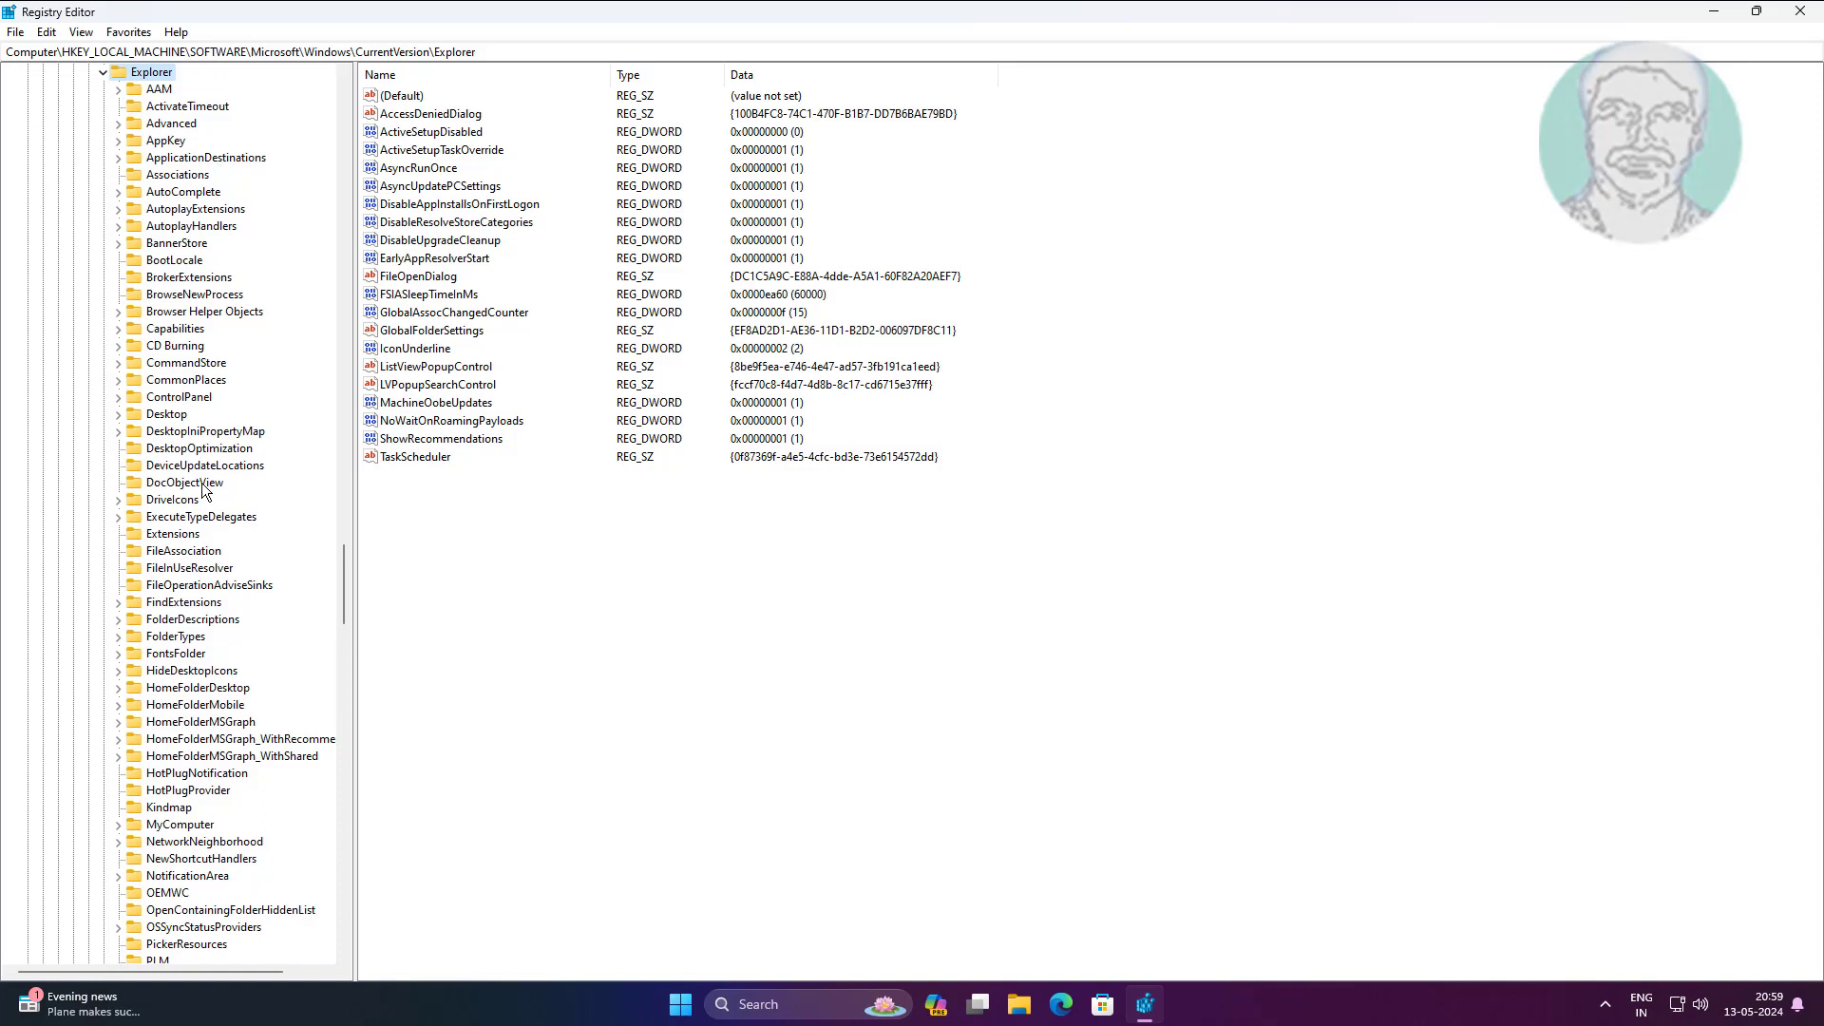
click(152, 416)
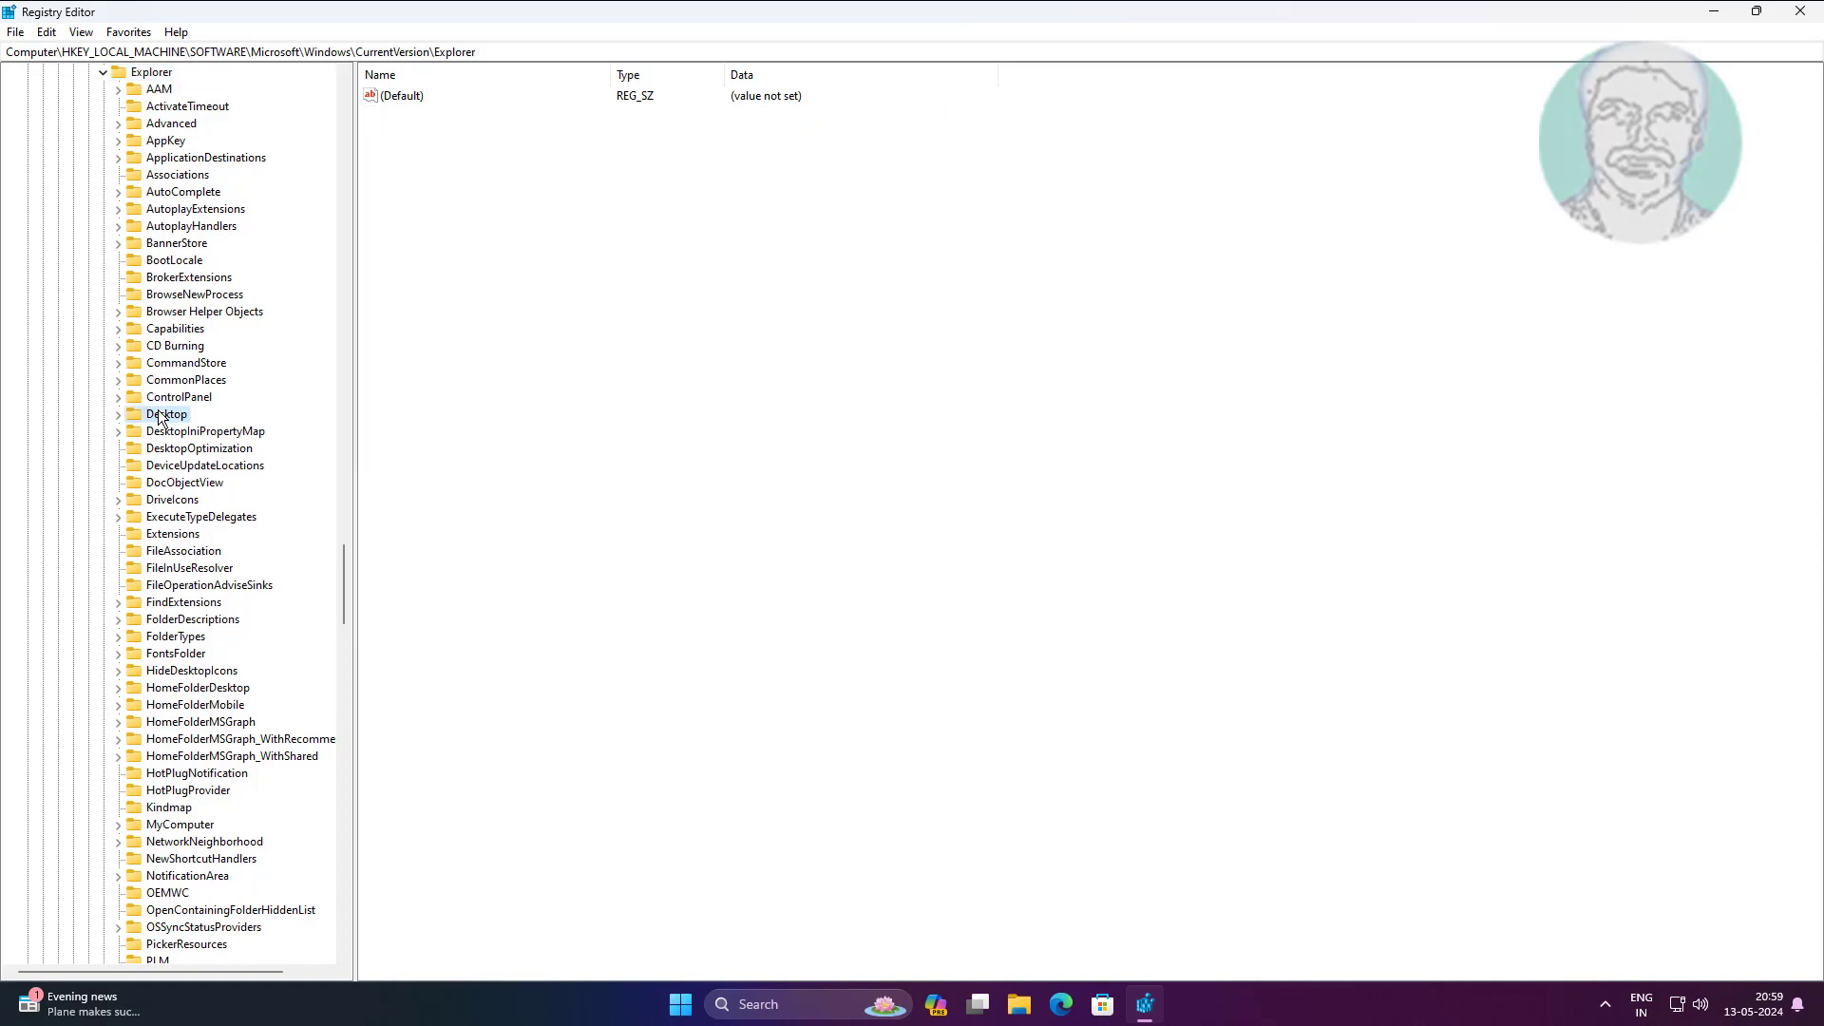
click(118, 415)
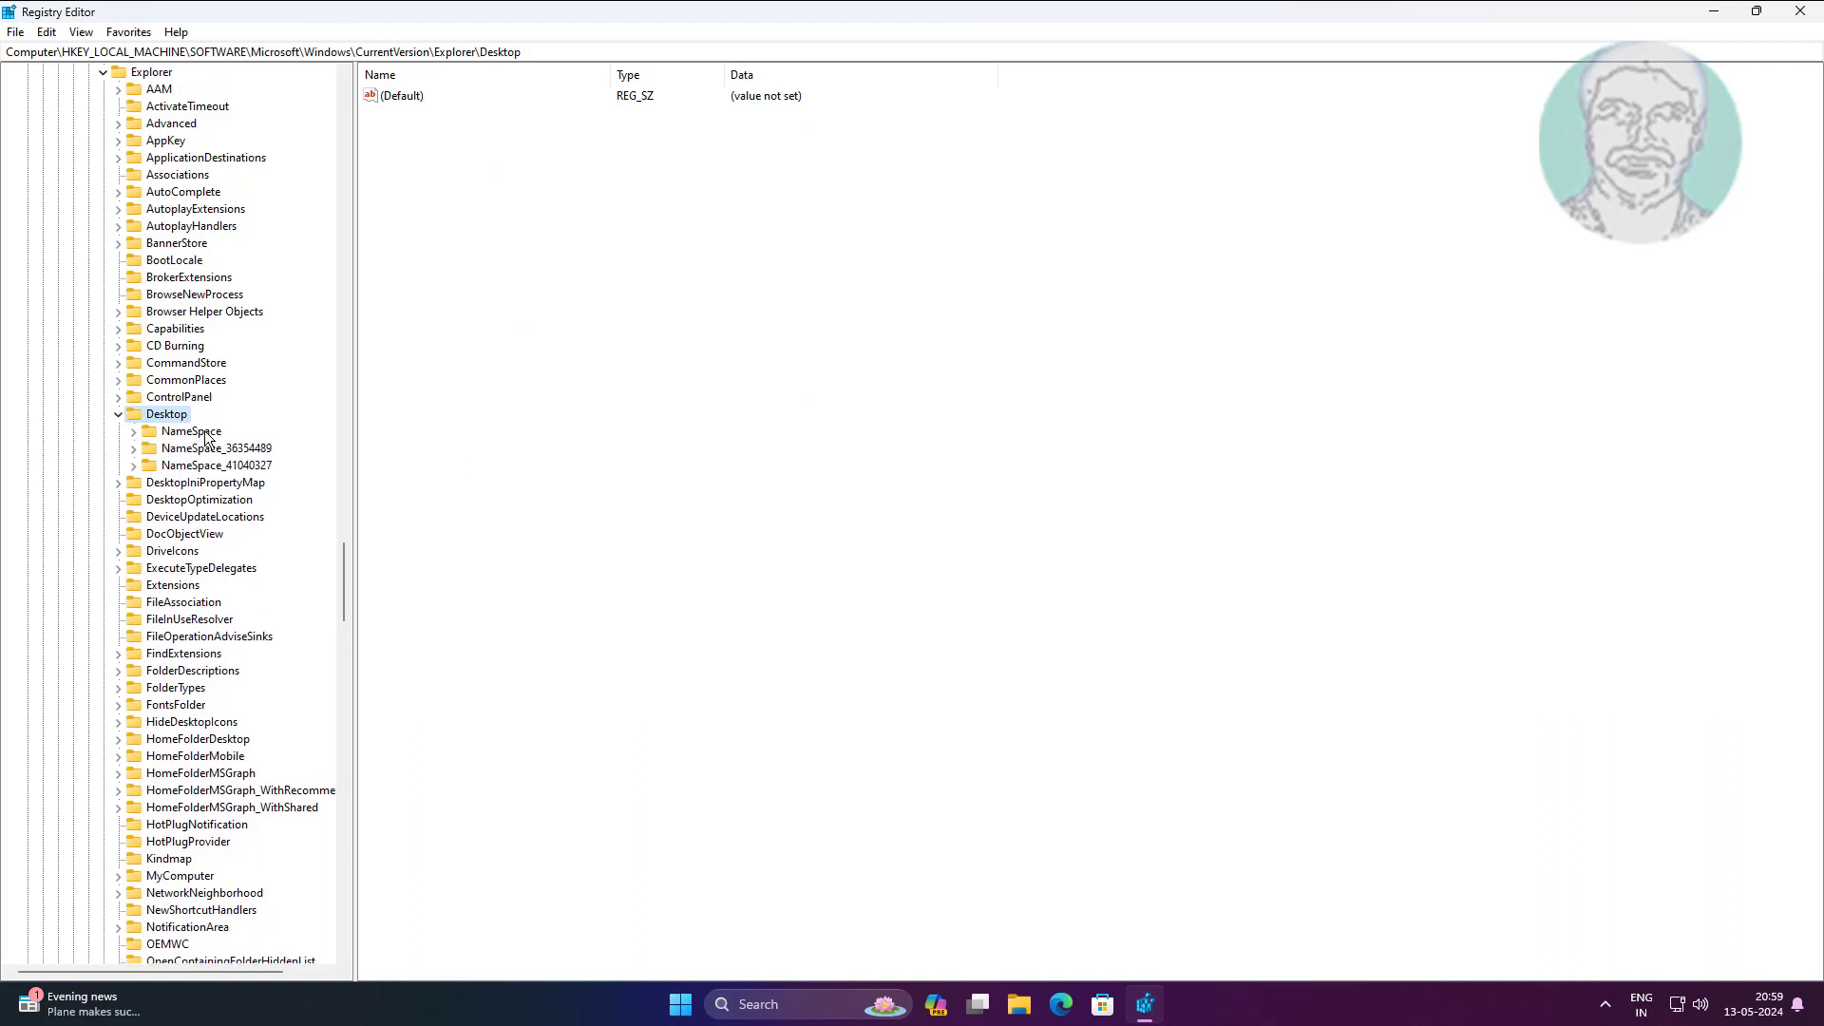
click(198, 434)
click(134, 431)
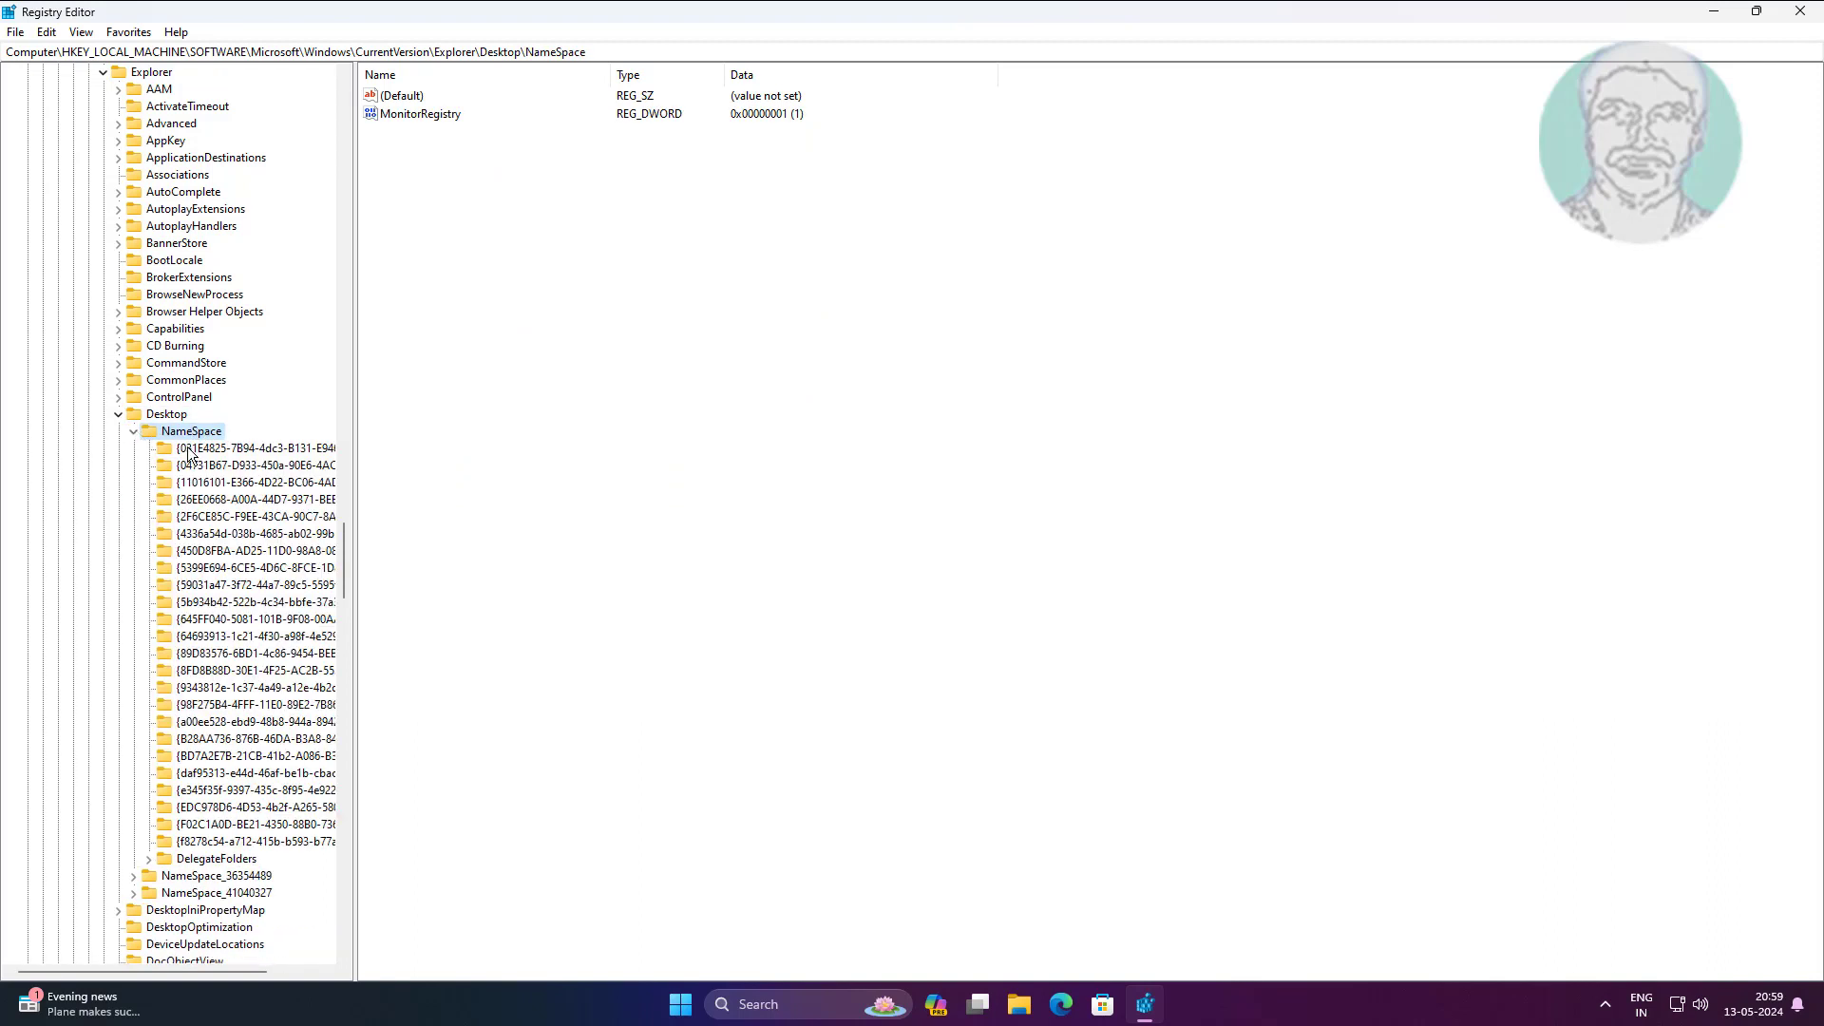
drag(356, 504, 515, 505)
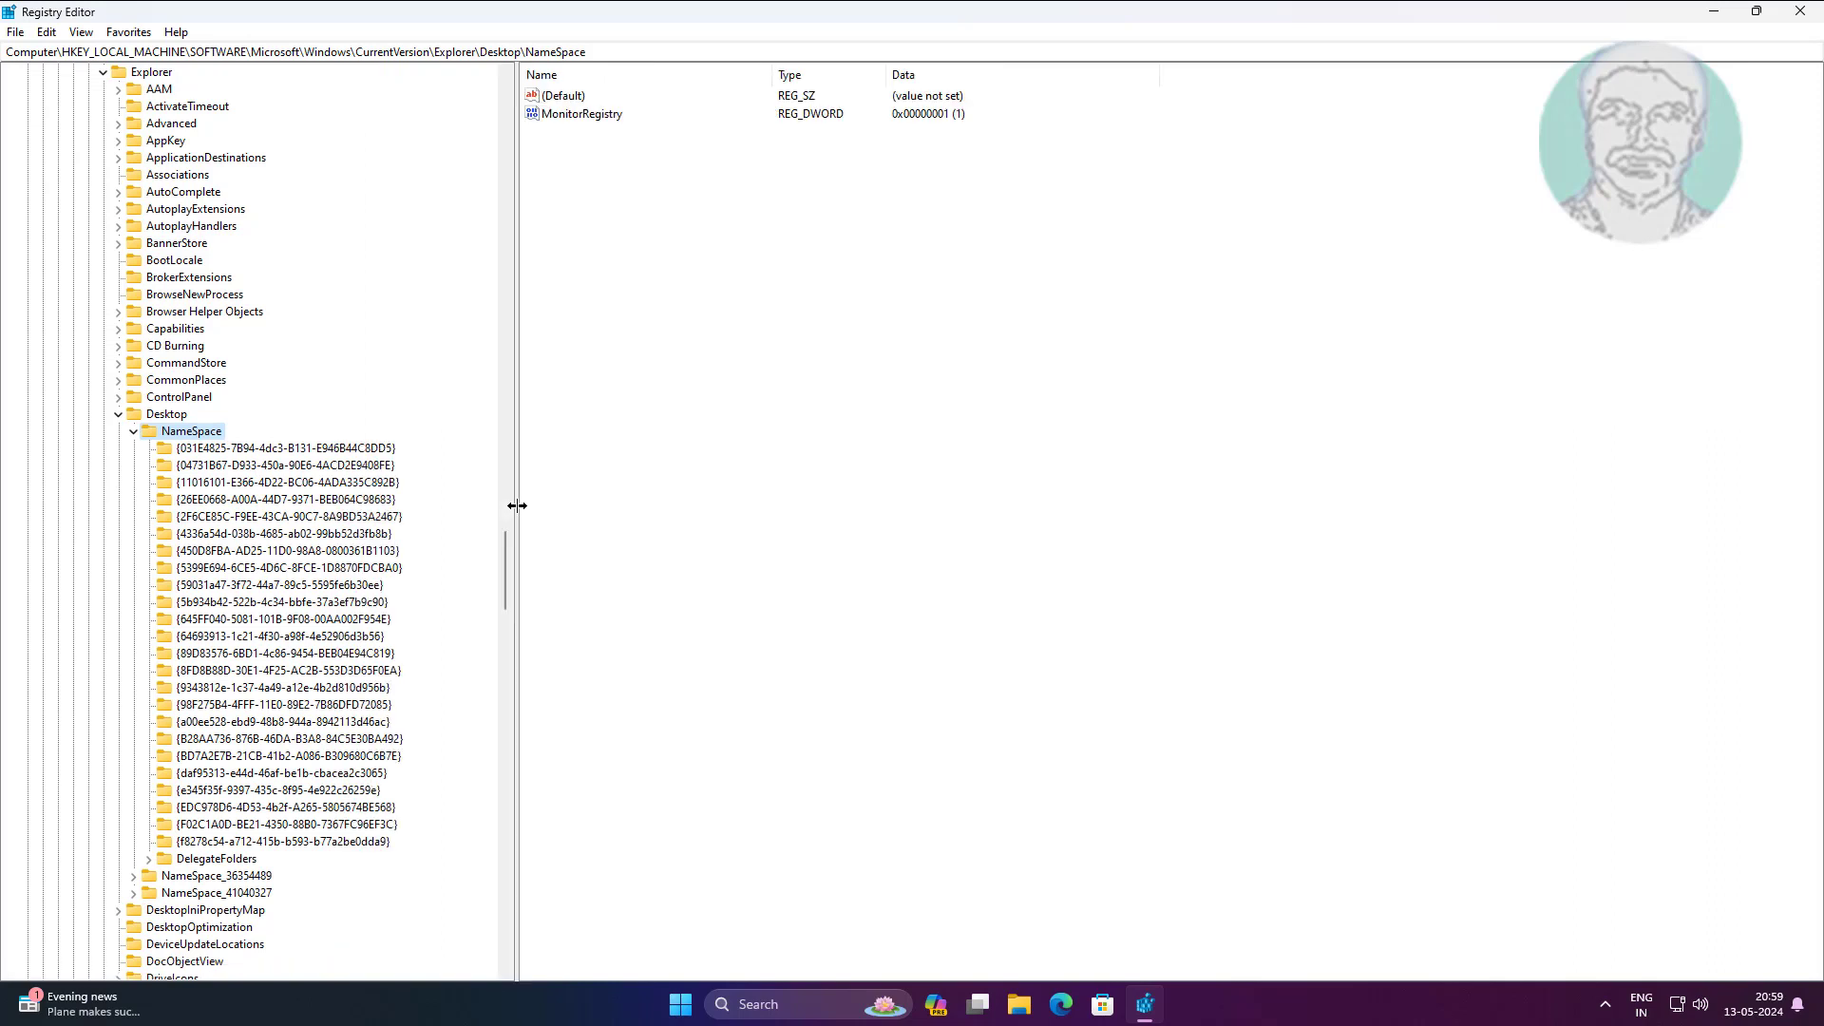
Create a key under NameSpace named by pasting {2227a280-3aea-1069-a2de-08002b30309d}
right_click(199, 434)
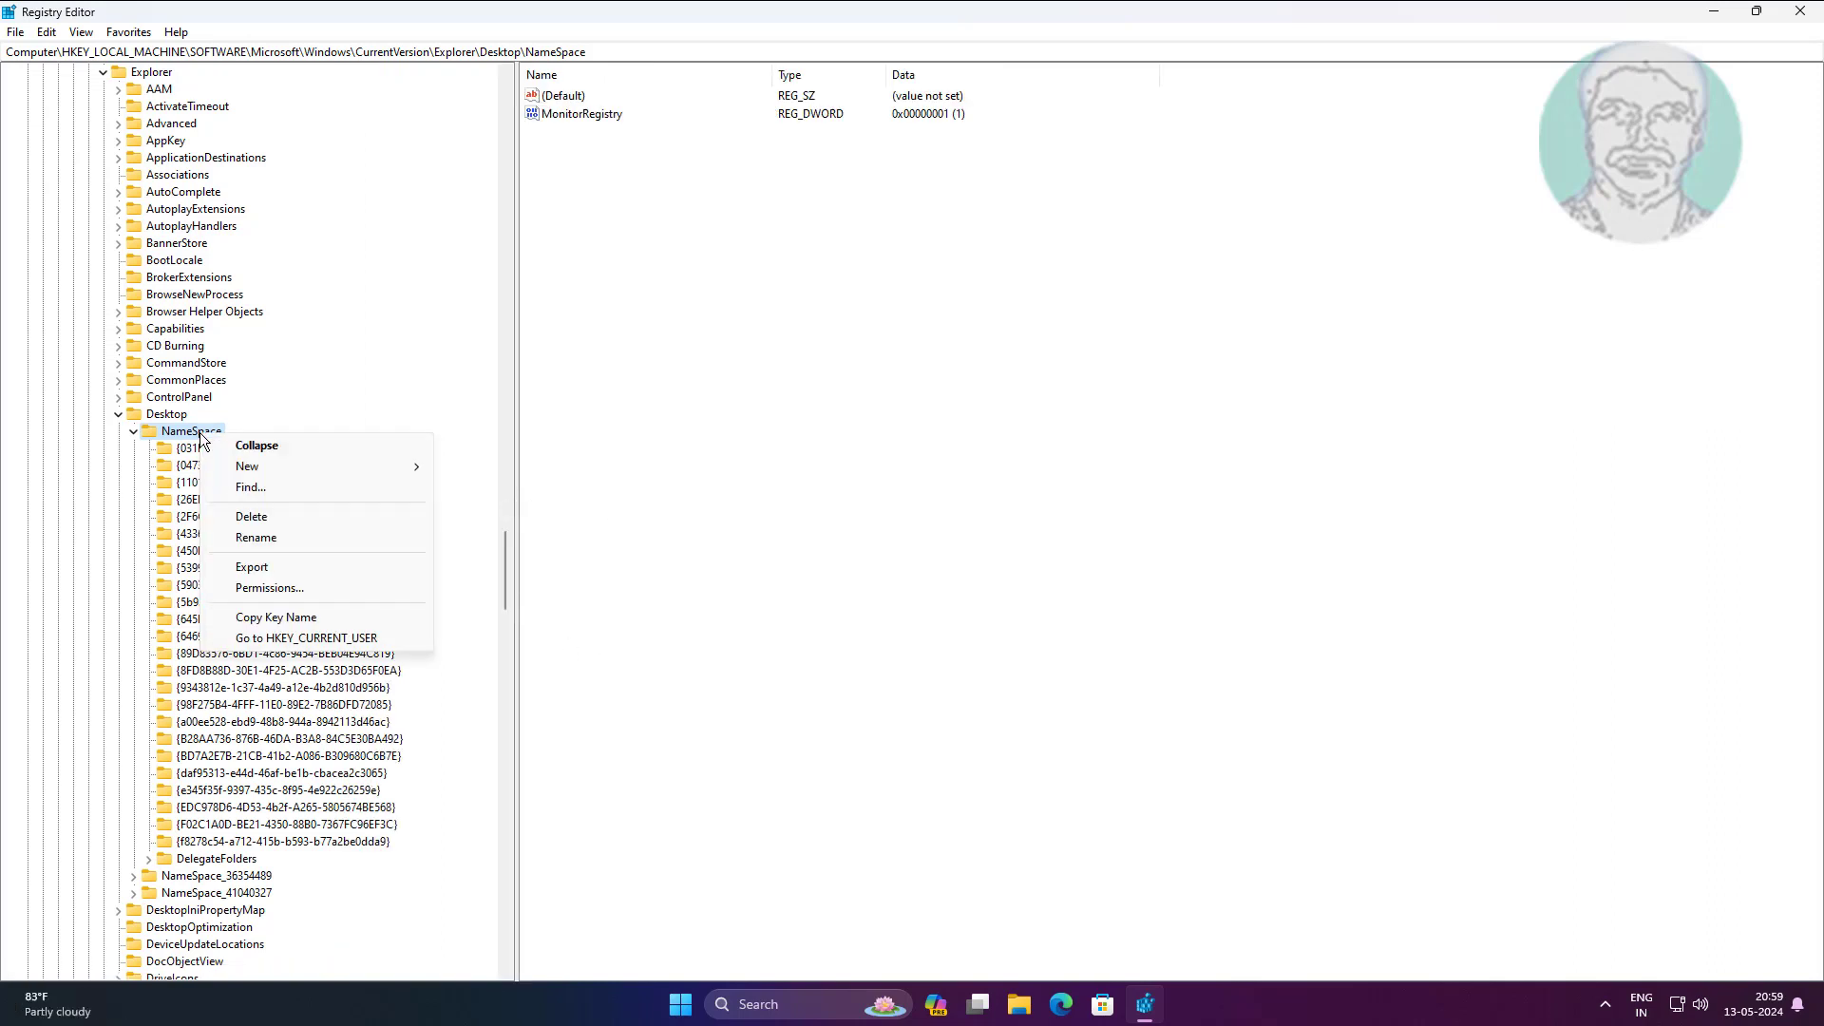
mouse_move(397, 465)
click(477, 466)
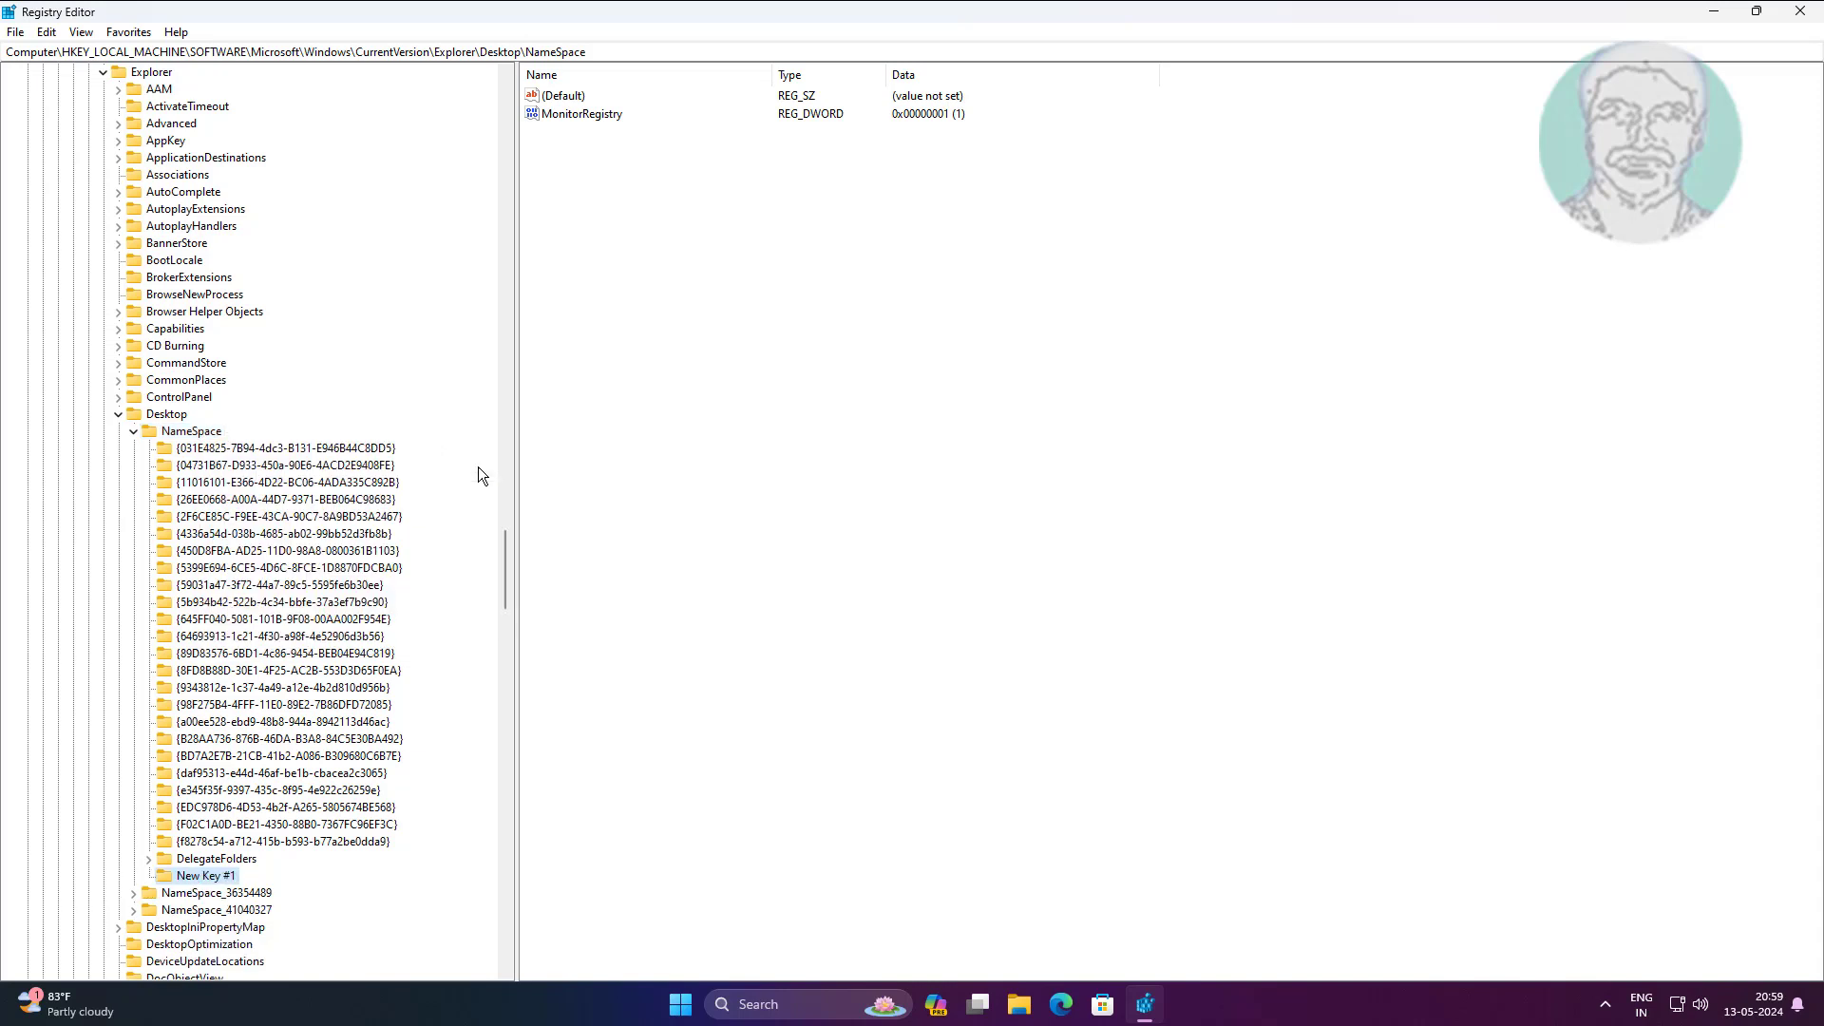
right_click(235, 874)
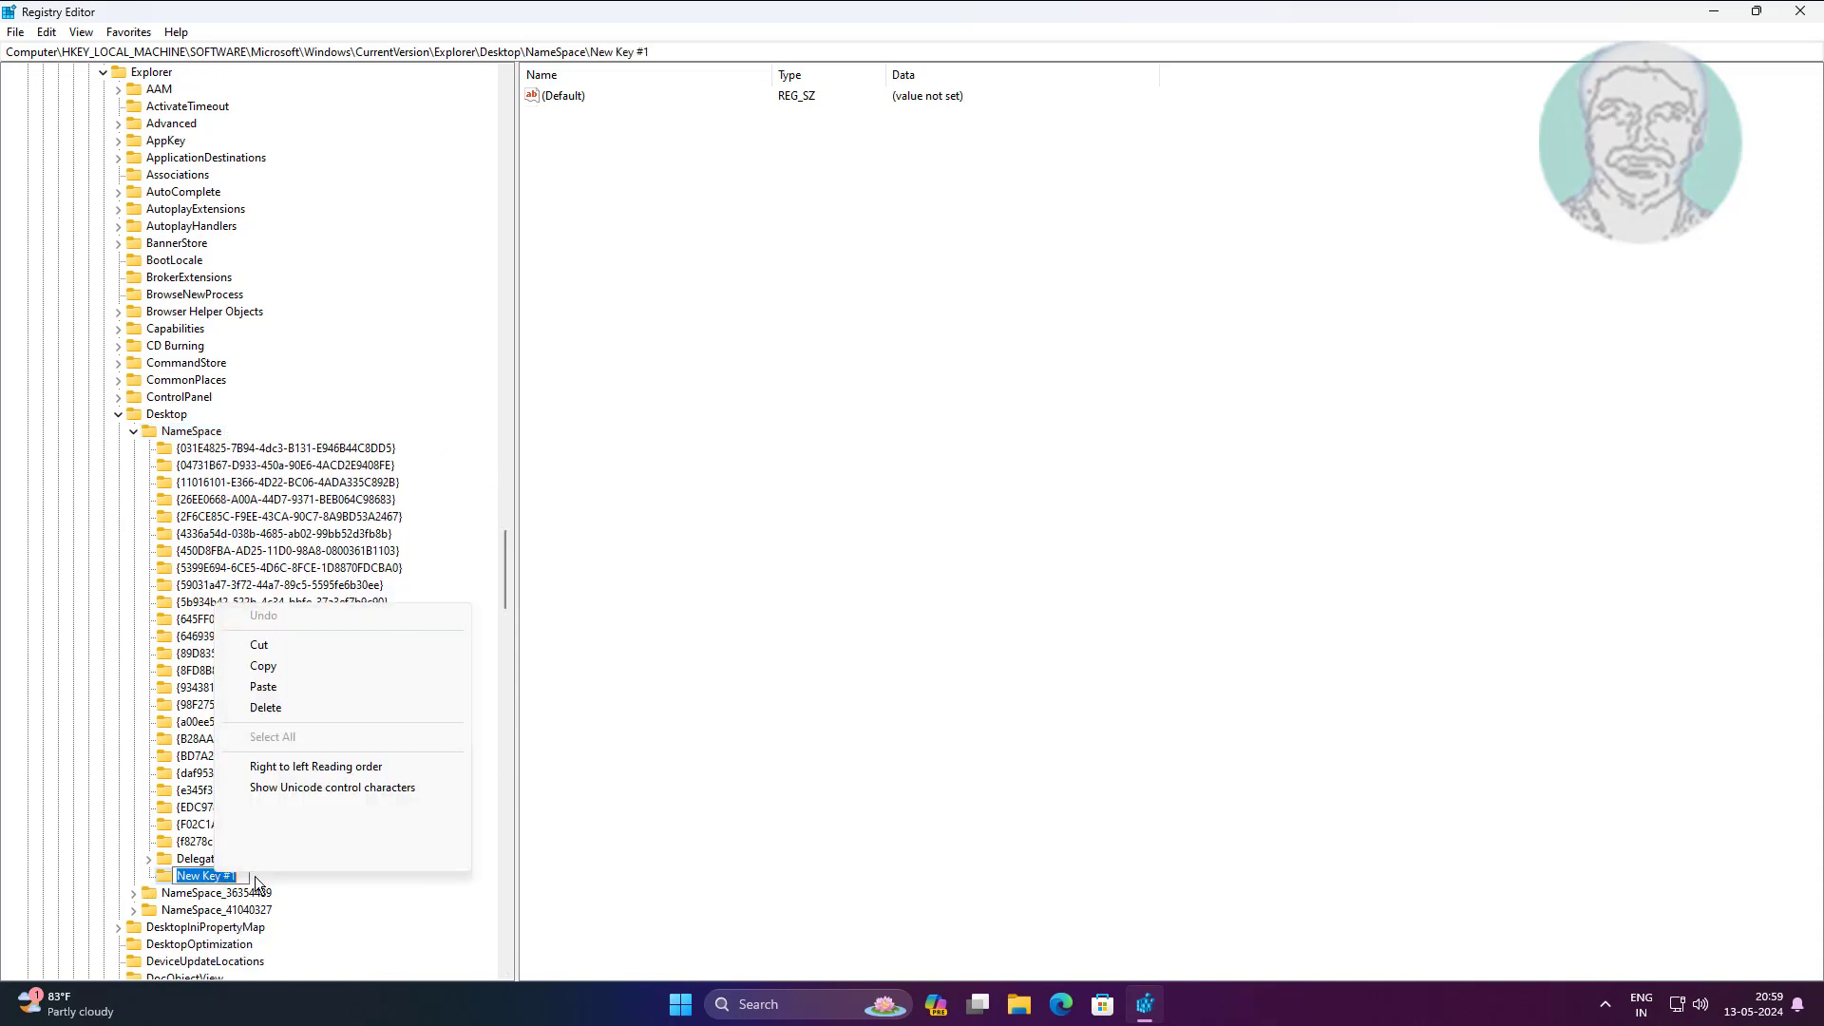
click(263, 688)
key(Return)
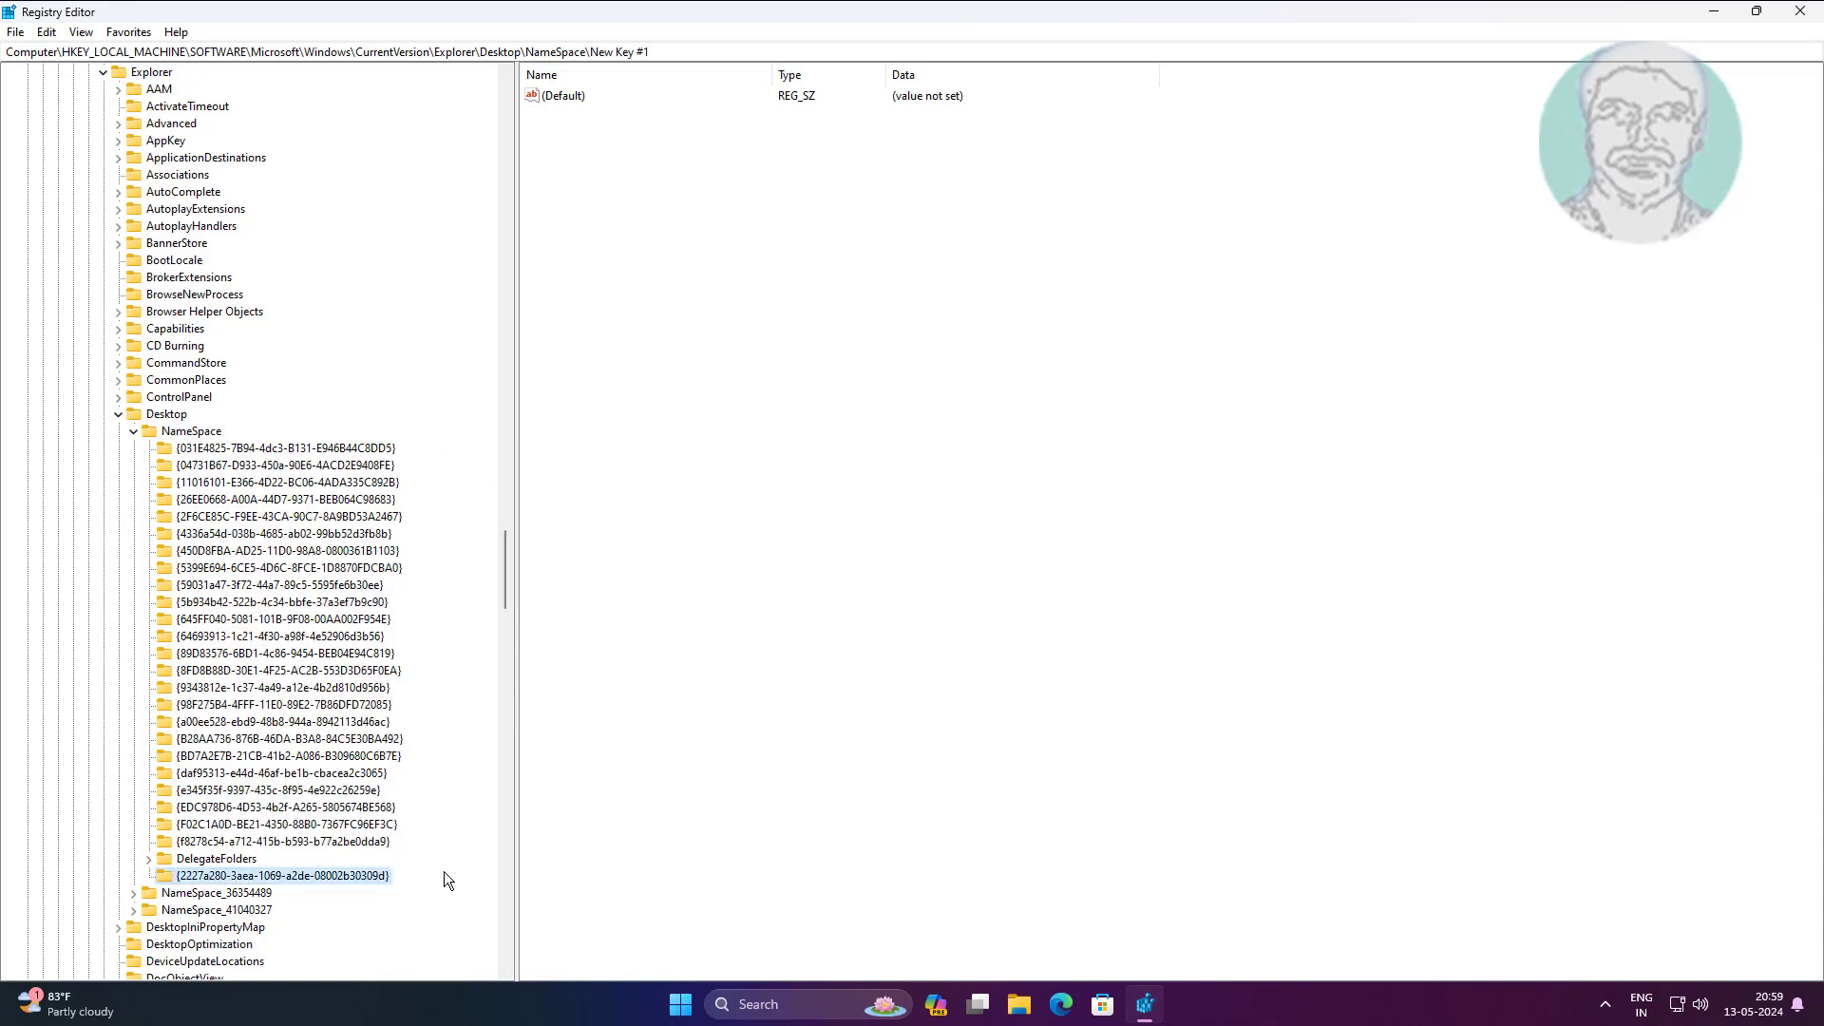
Enter Printers as the (Default) value data of the new GUID key
double_click(561, 94)
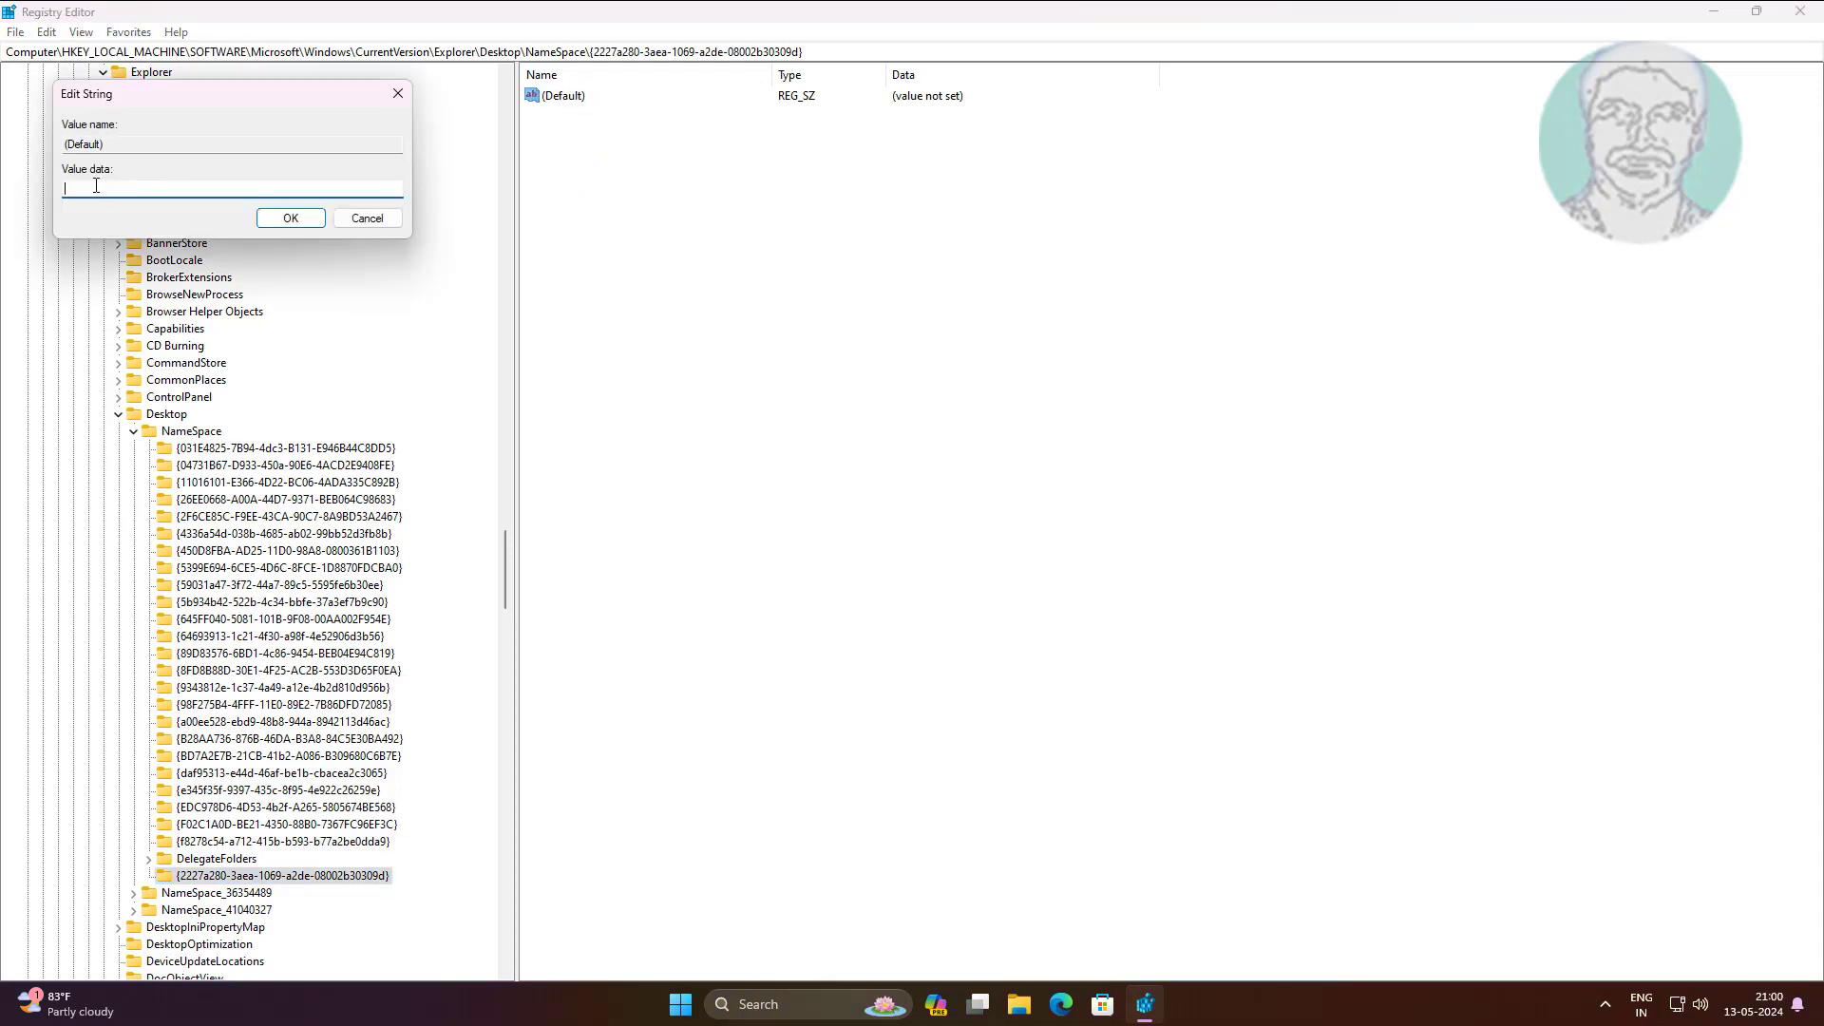
text(Printers)
click(283, 219)
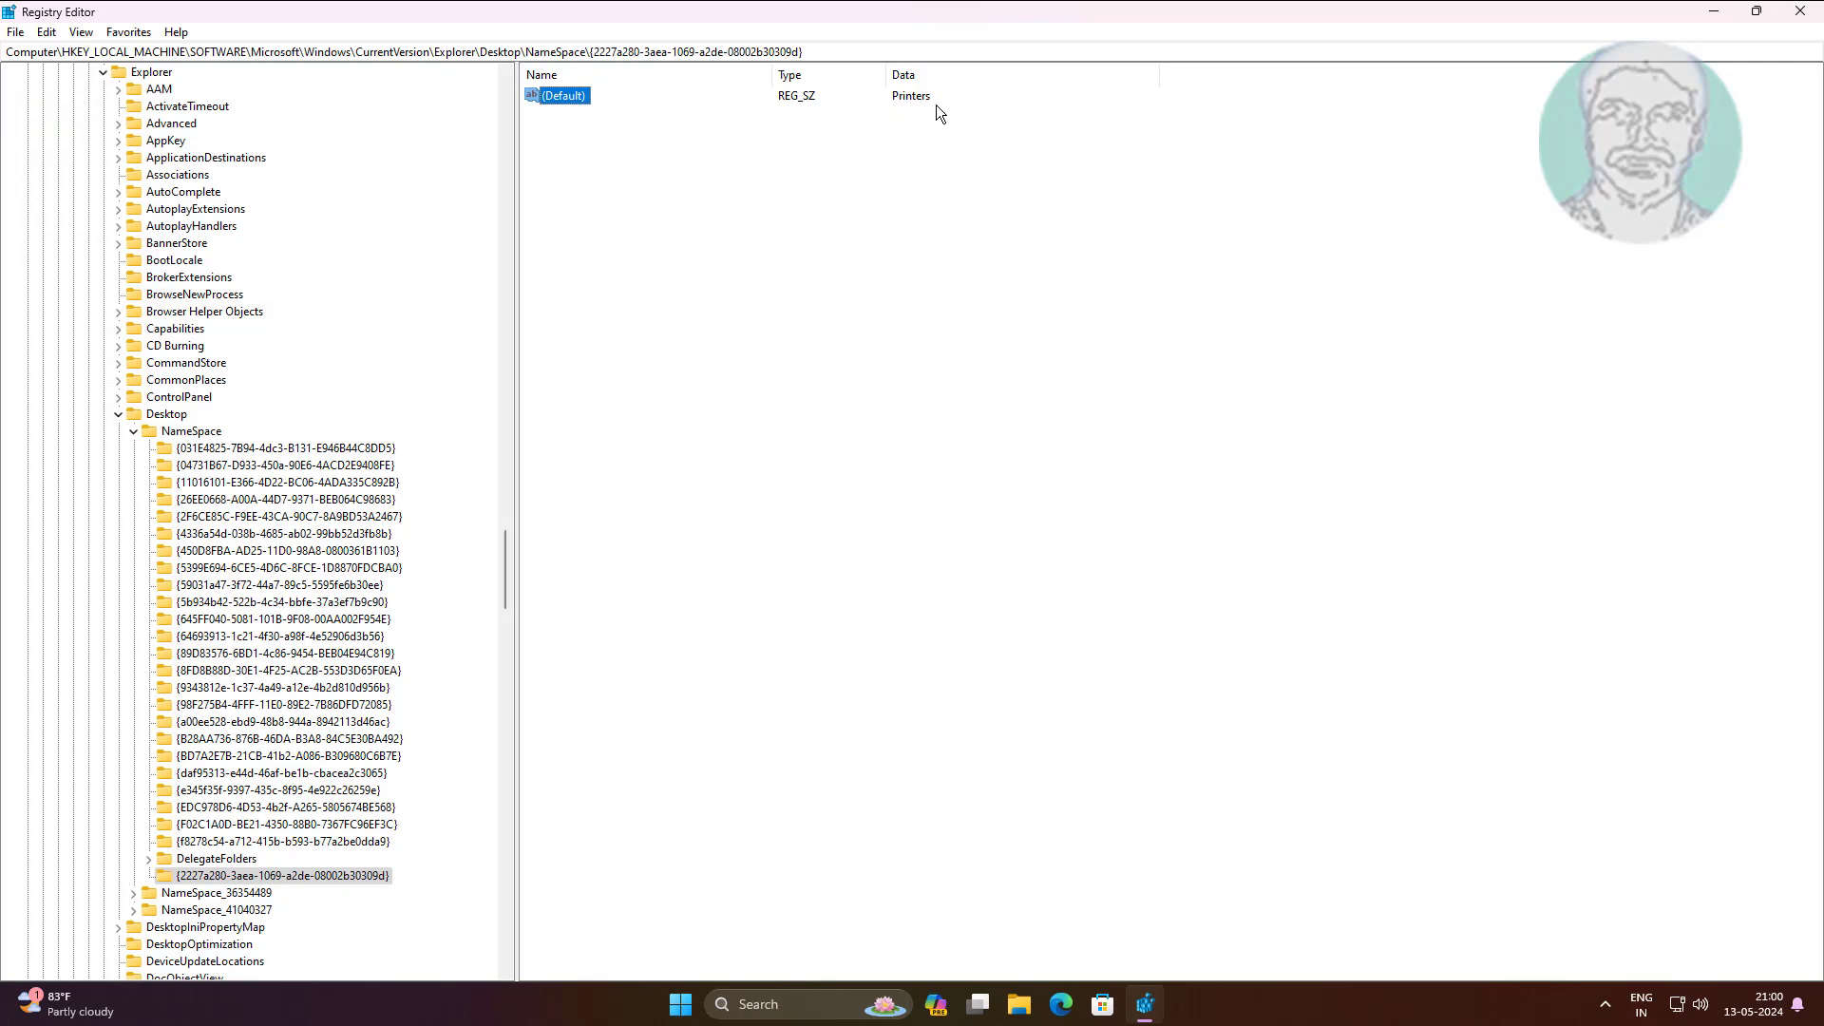
Collapse the registry tree back to HKEY_LOCAL_MACHINE, close Registry Editor, and open Start
click(134, 430)
click(117, 414)
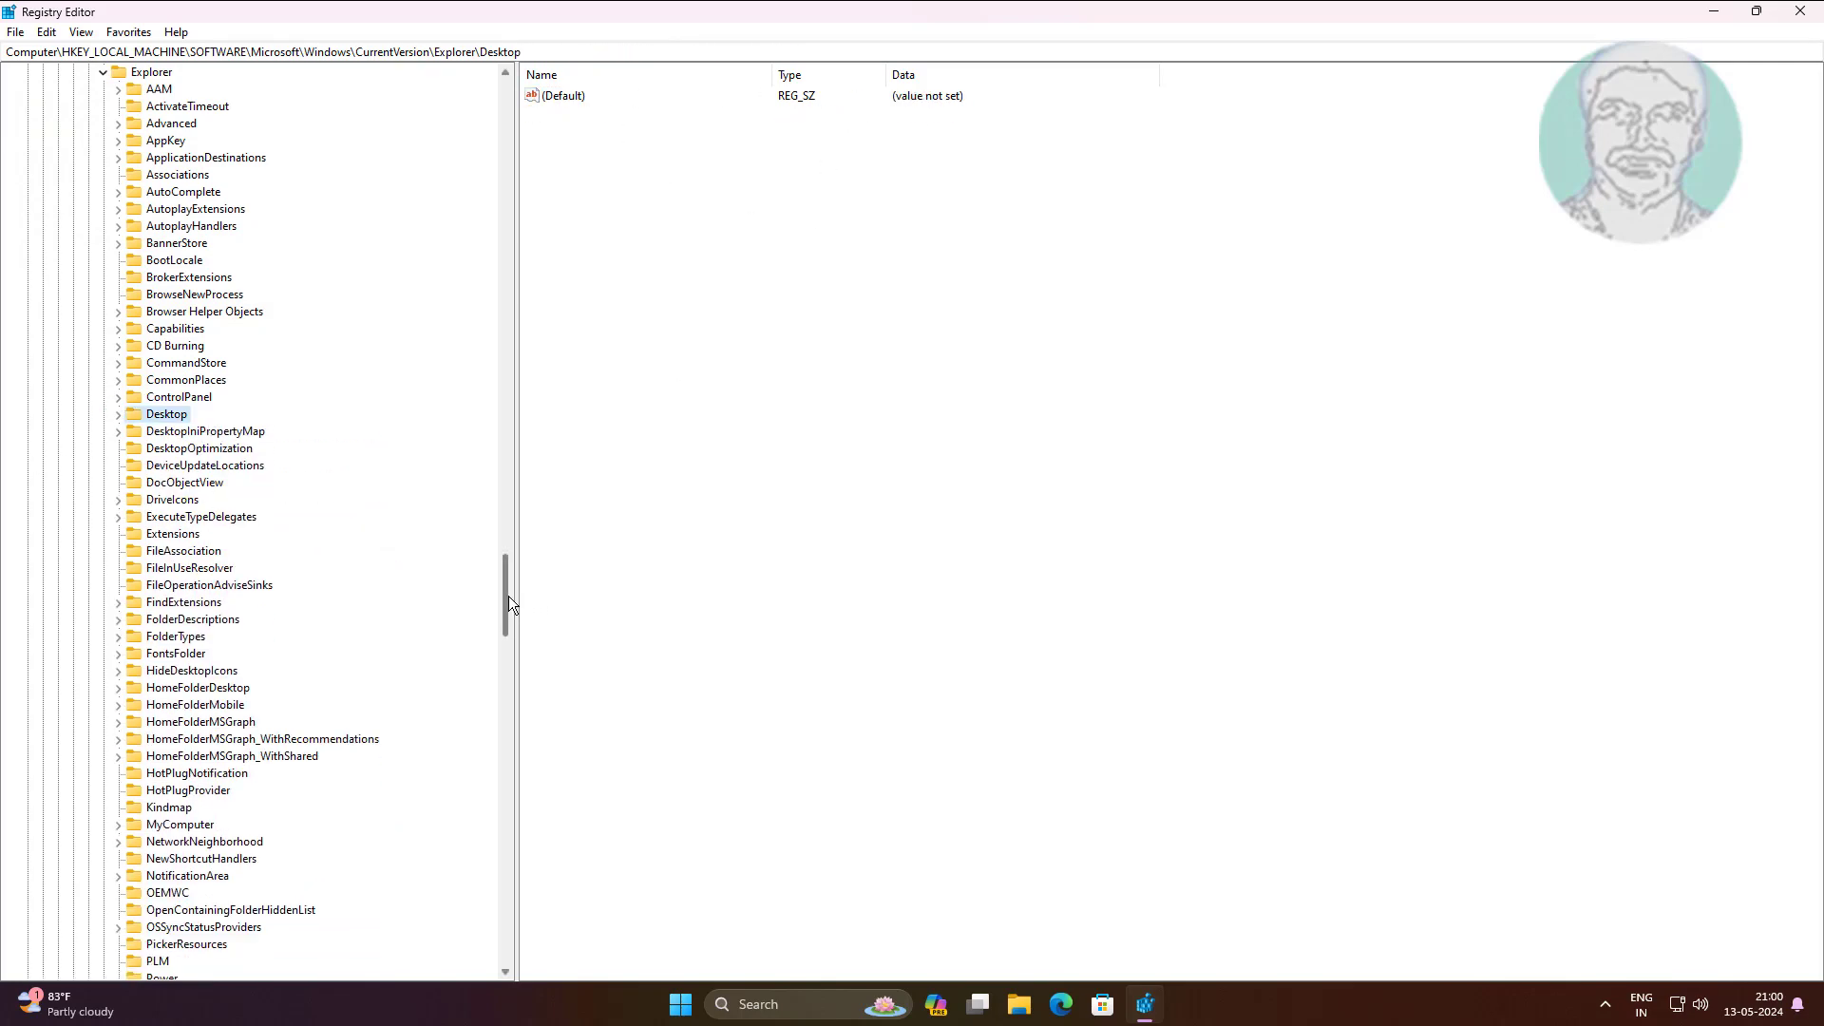
drag(509, 595, 475, 144)
scroll(48, 202, up, 8)
click(44, 227)
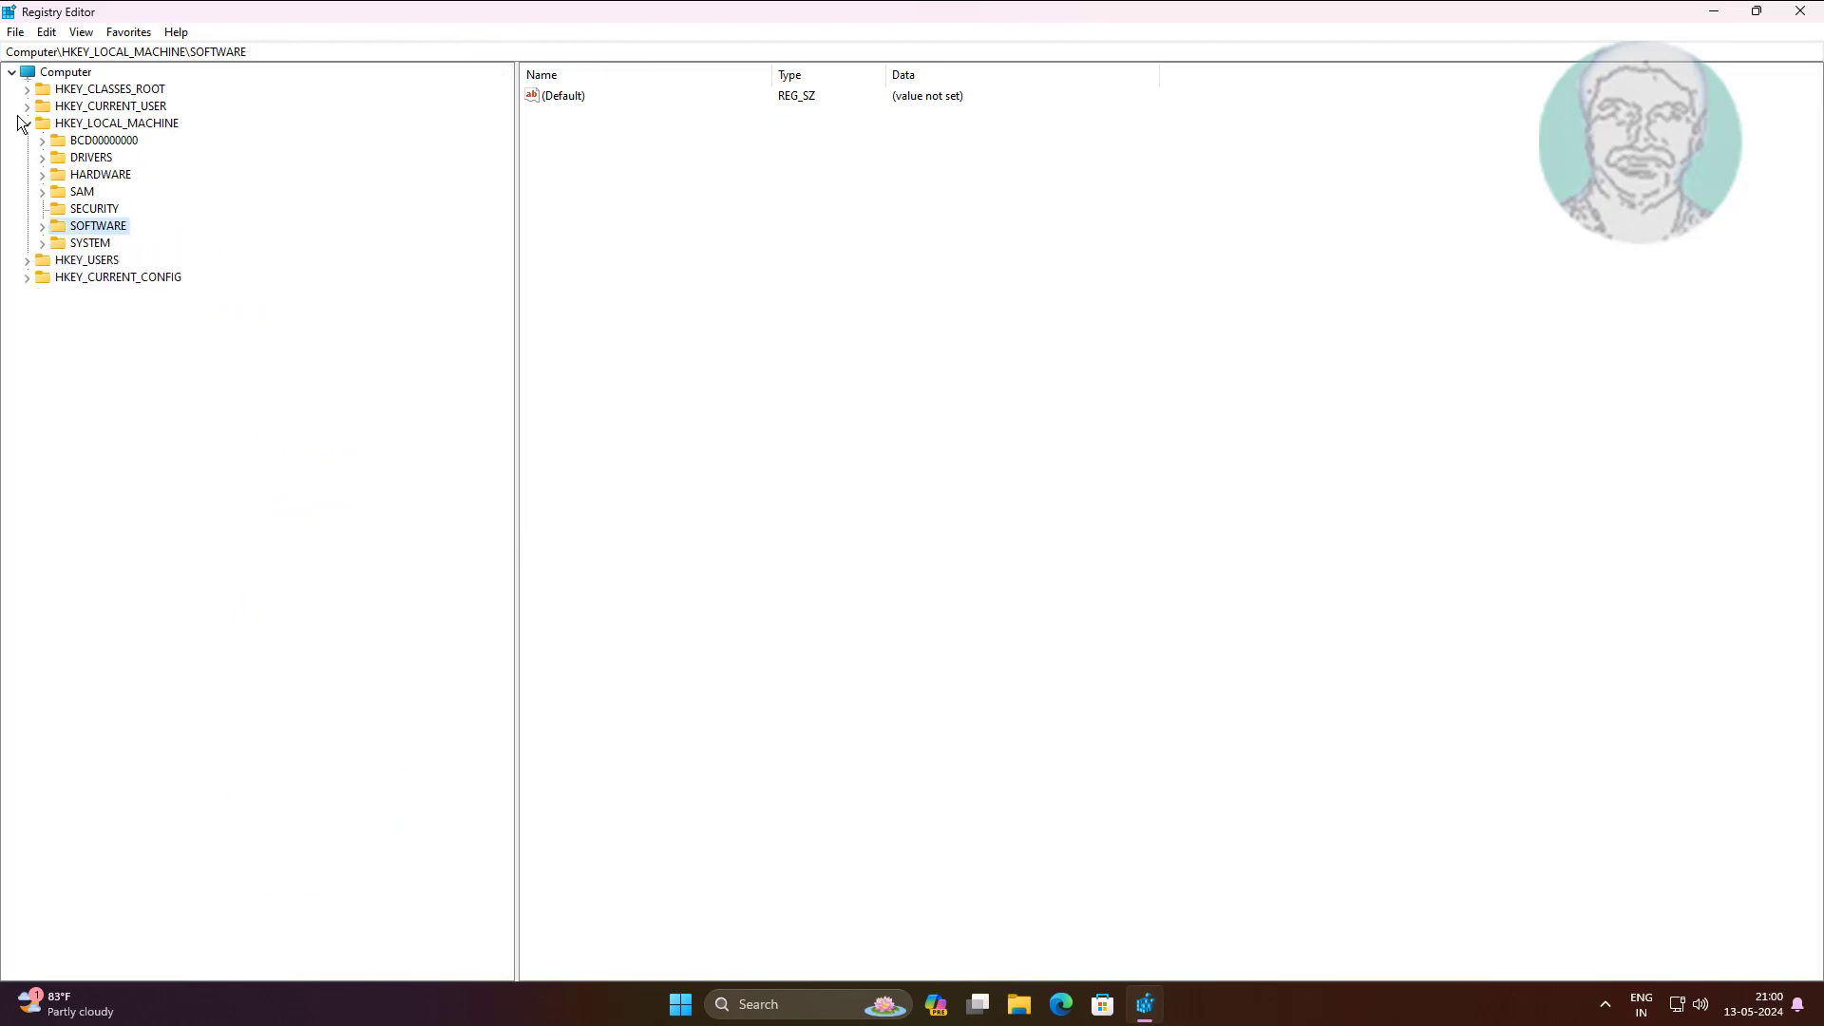
click(26, 123)
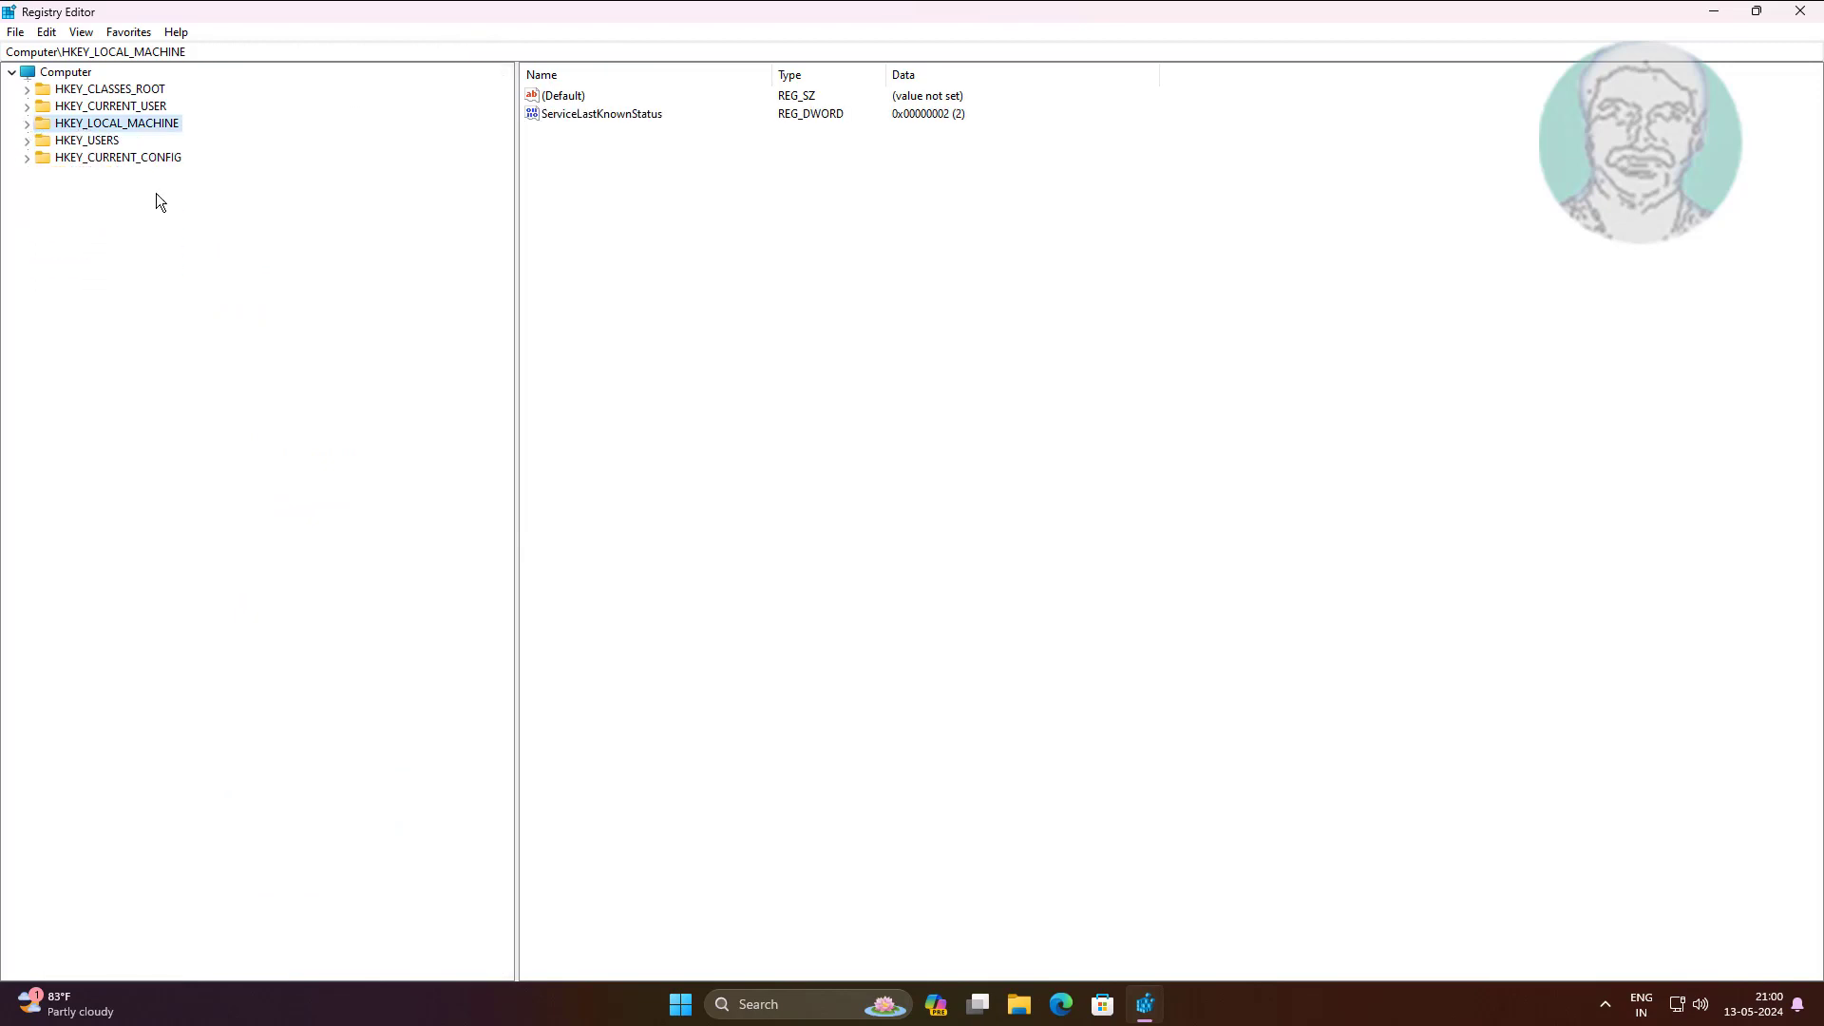
click(1799, 11)
click(704, 1003)
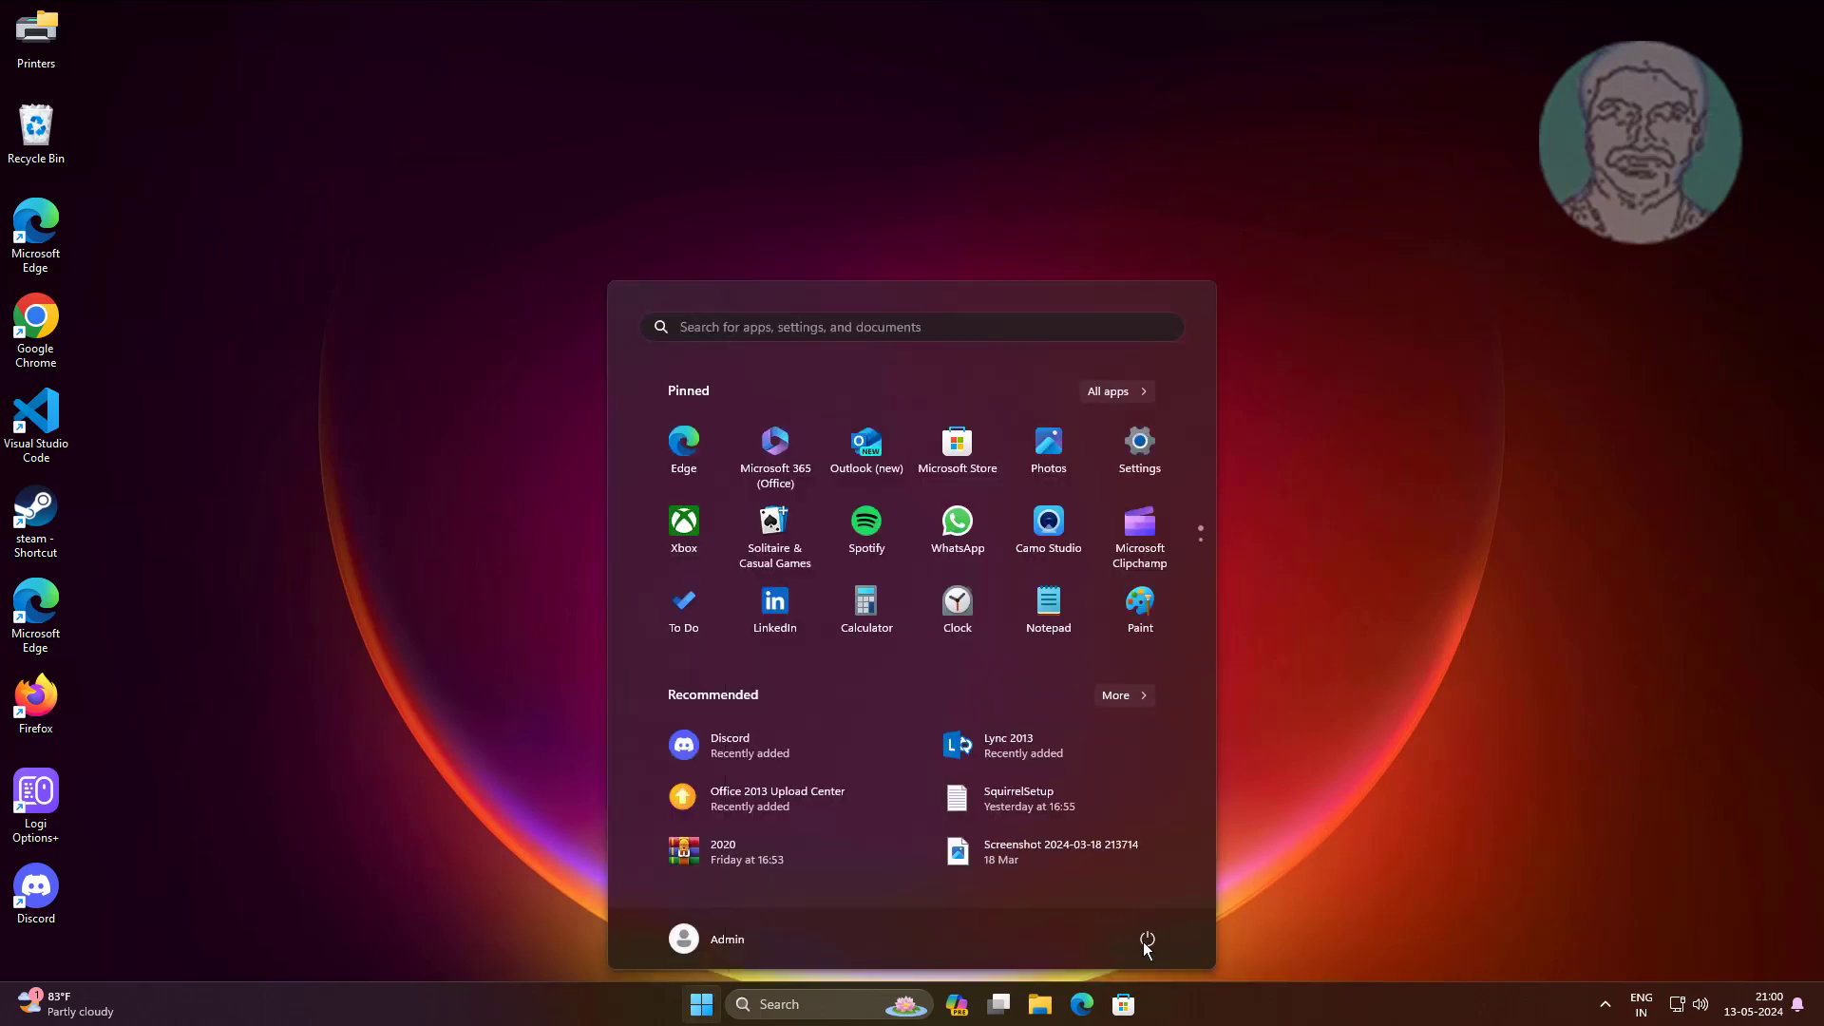
Check the power restart options, then launch Device Manager from the Start button's context menu
click(1148, 939)
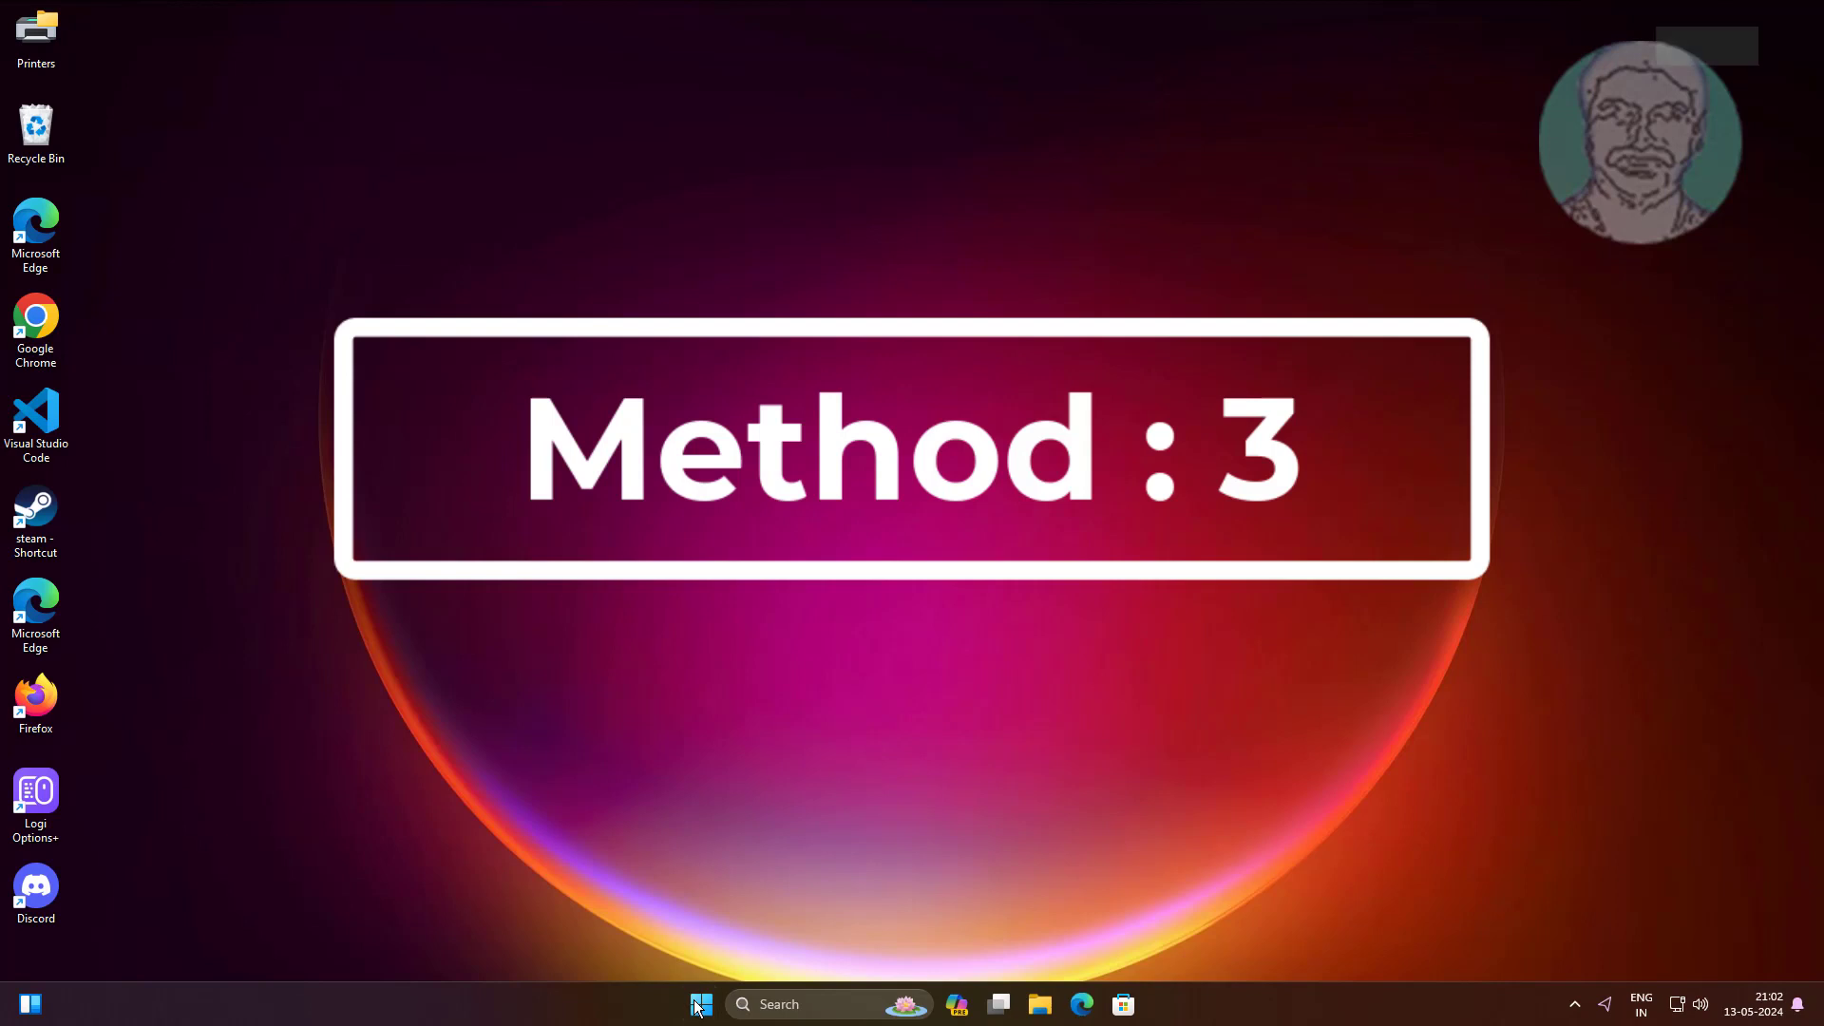
right_click(700, 1004)
click(684, 581)
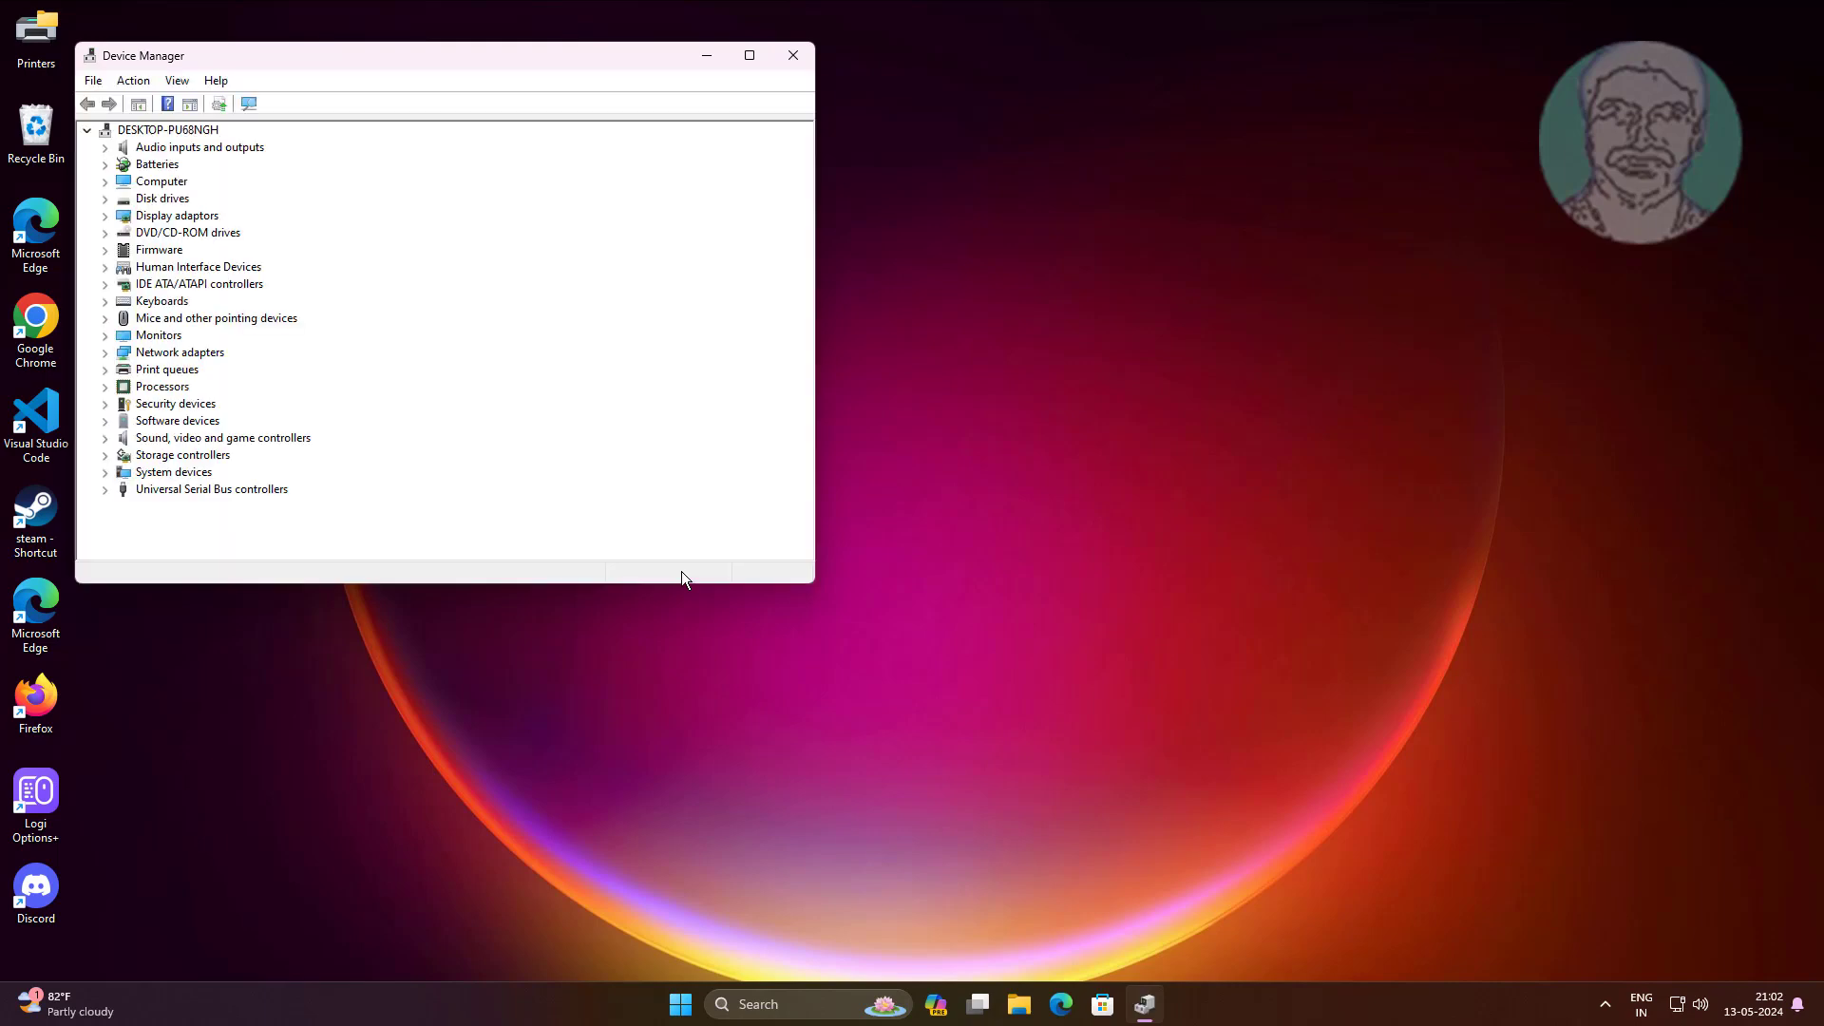
Search automatically for an updated Canon MF3010 driver under Print queues, then close the wizard
click(171, 374)
click(105, 369)
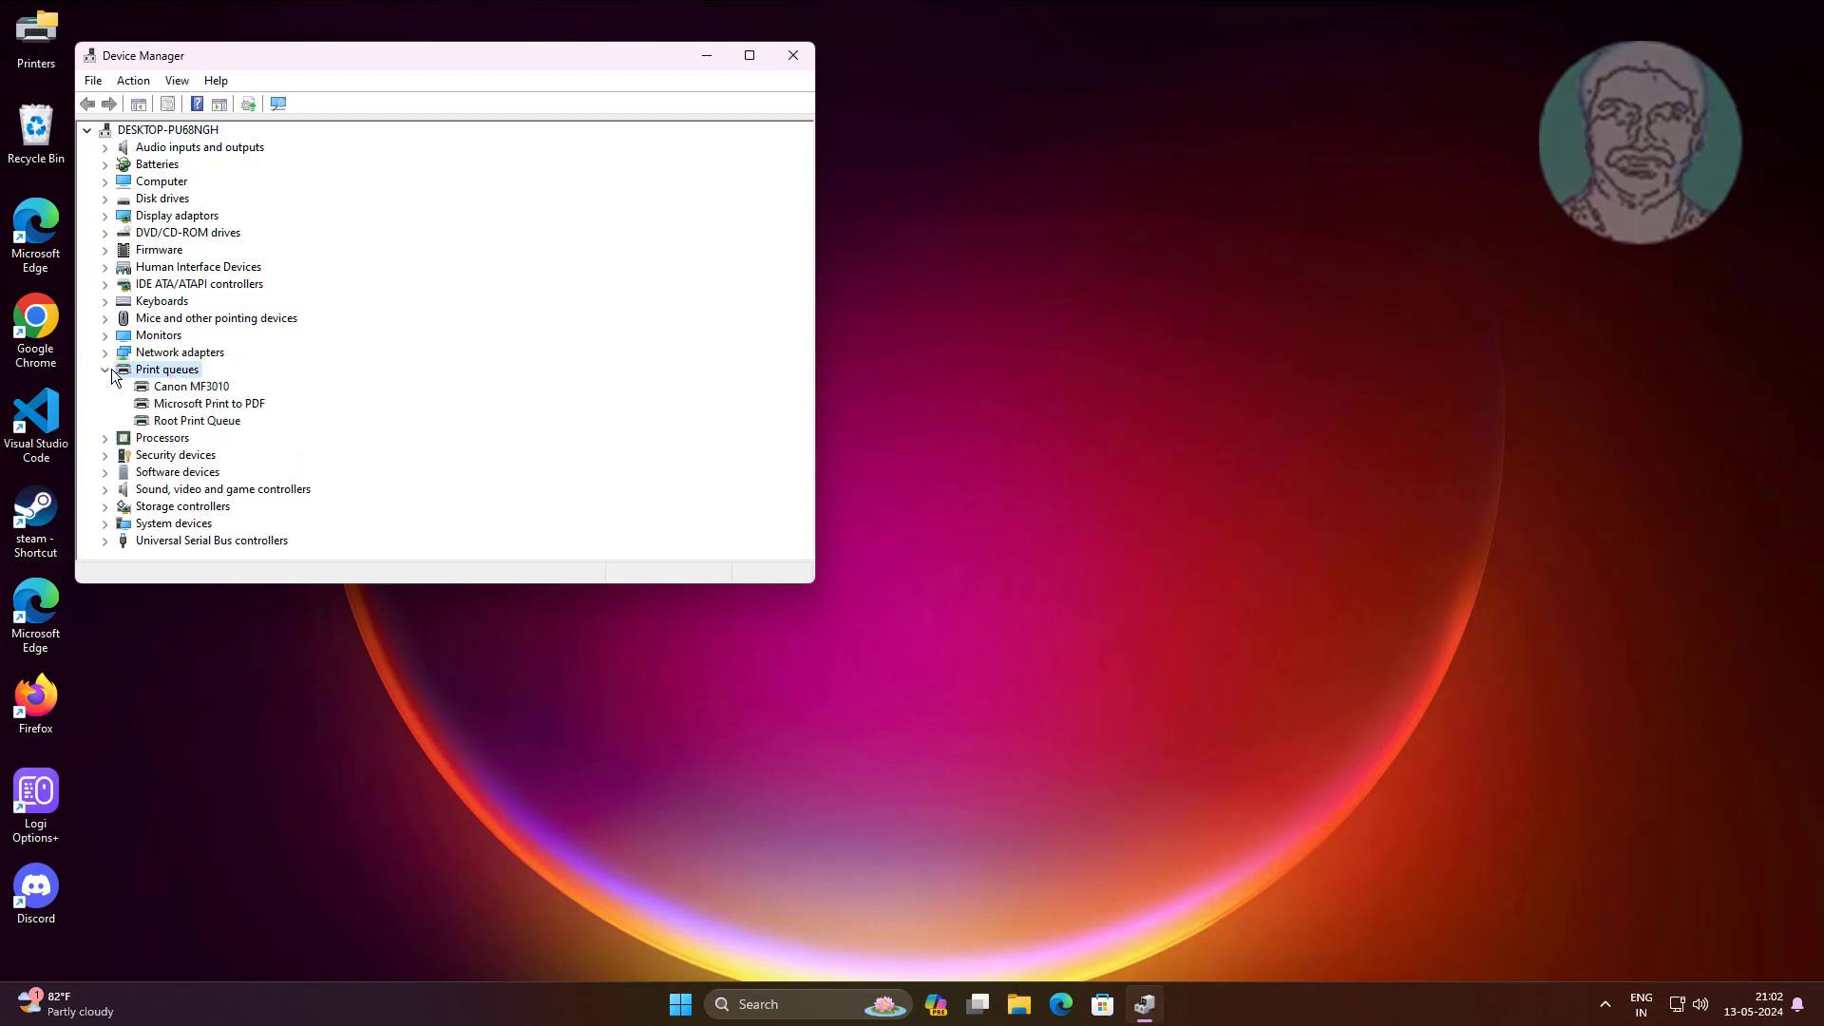
click(207, 389)
right_click(207, 389)
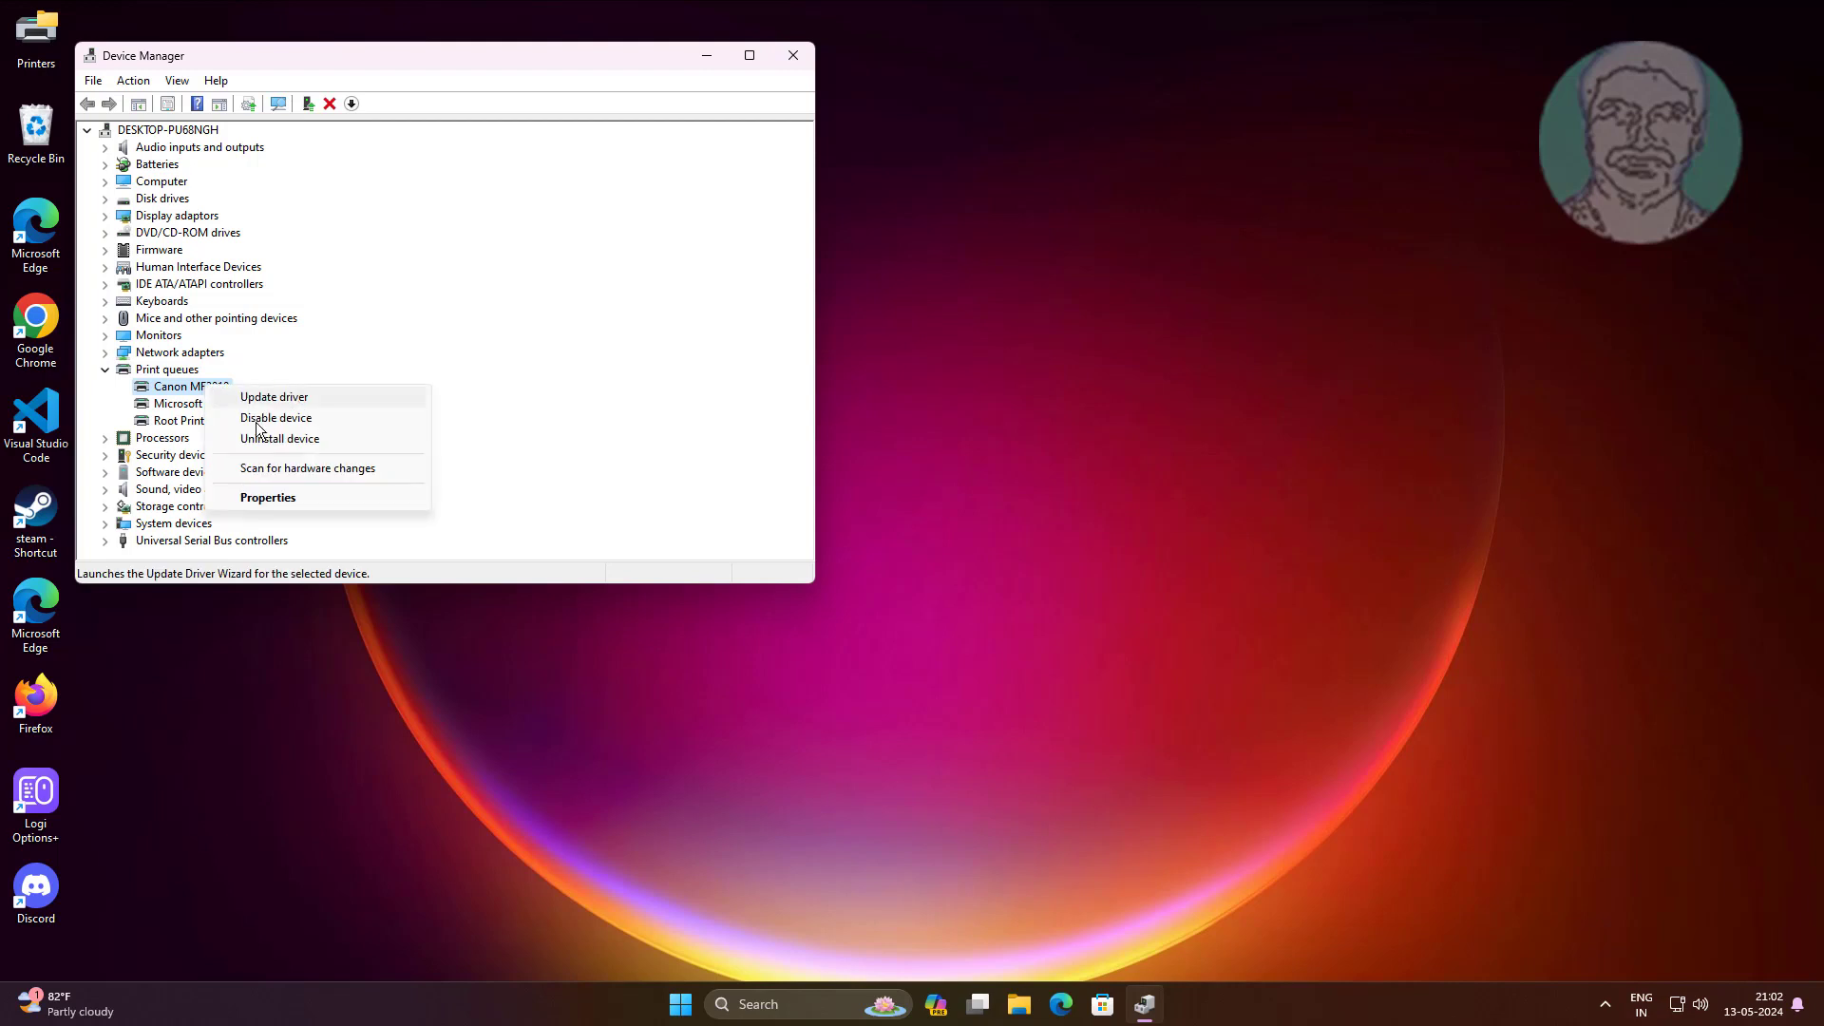
click(321, 402)
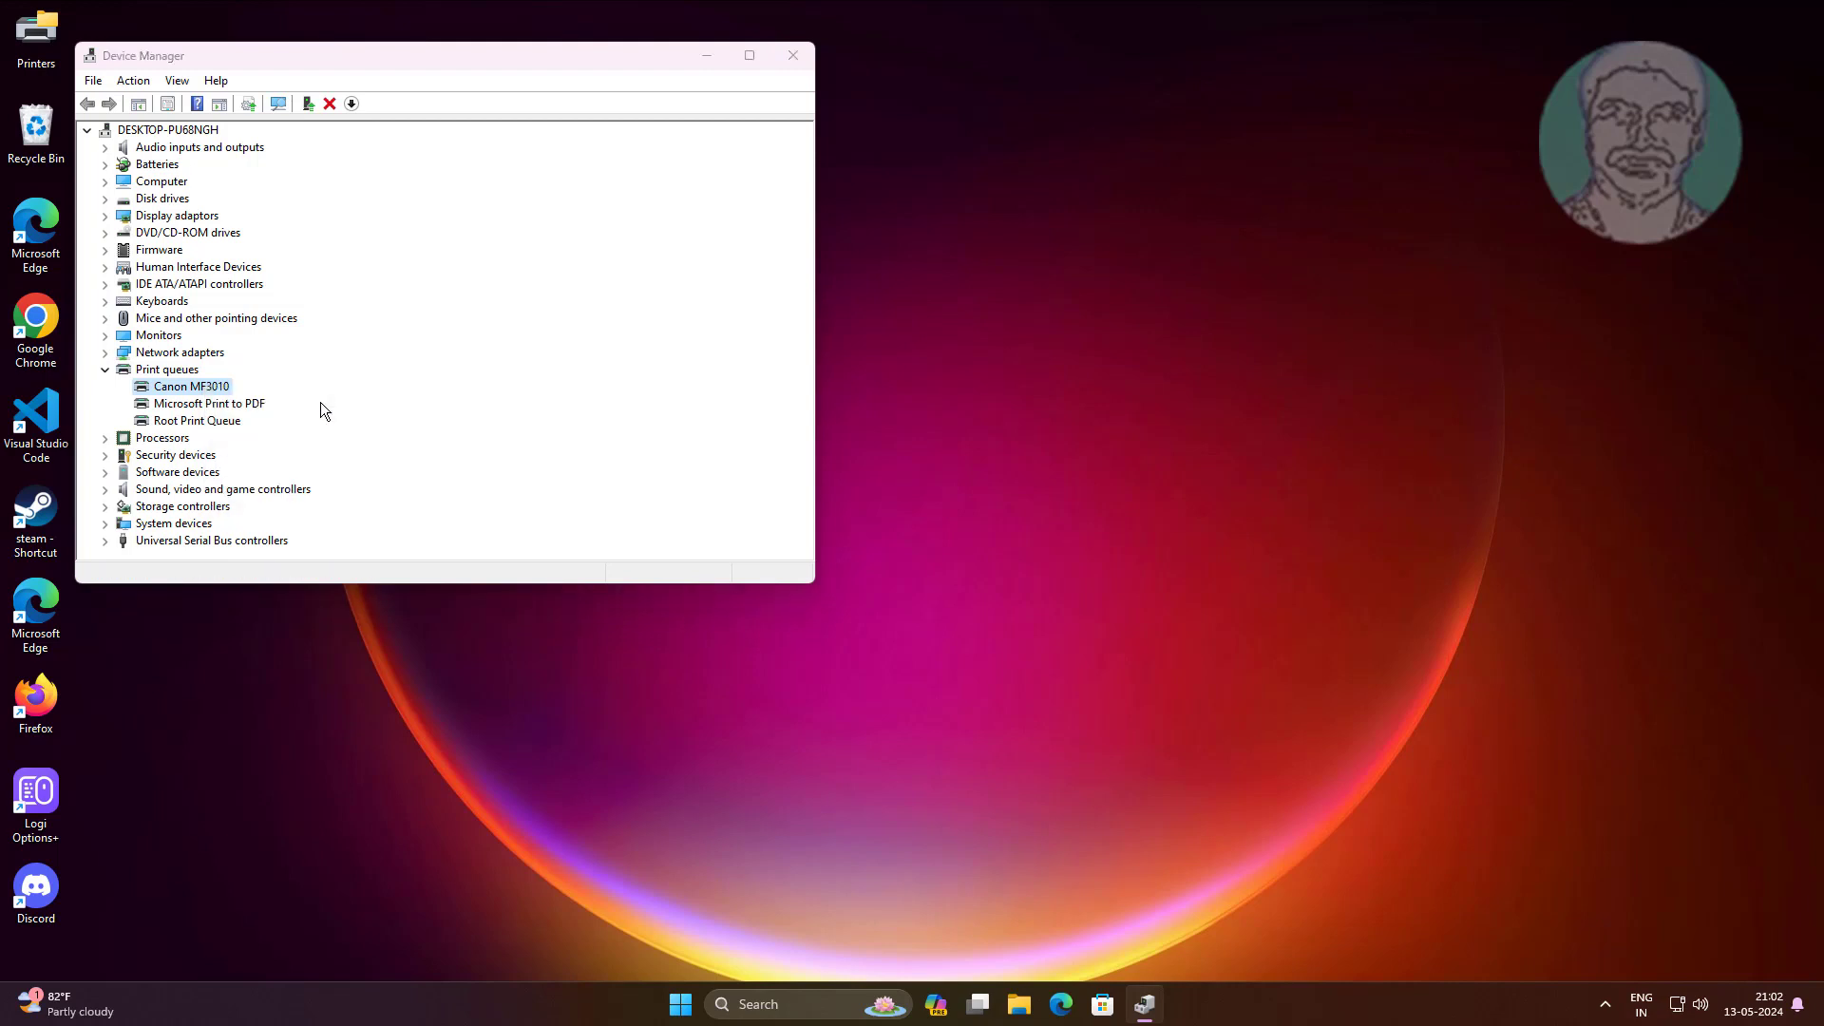
click(407, 297)
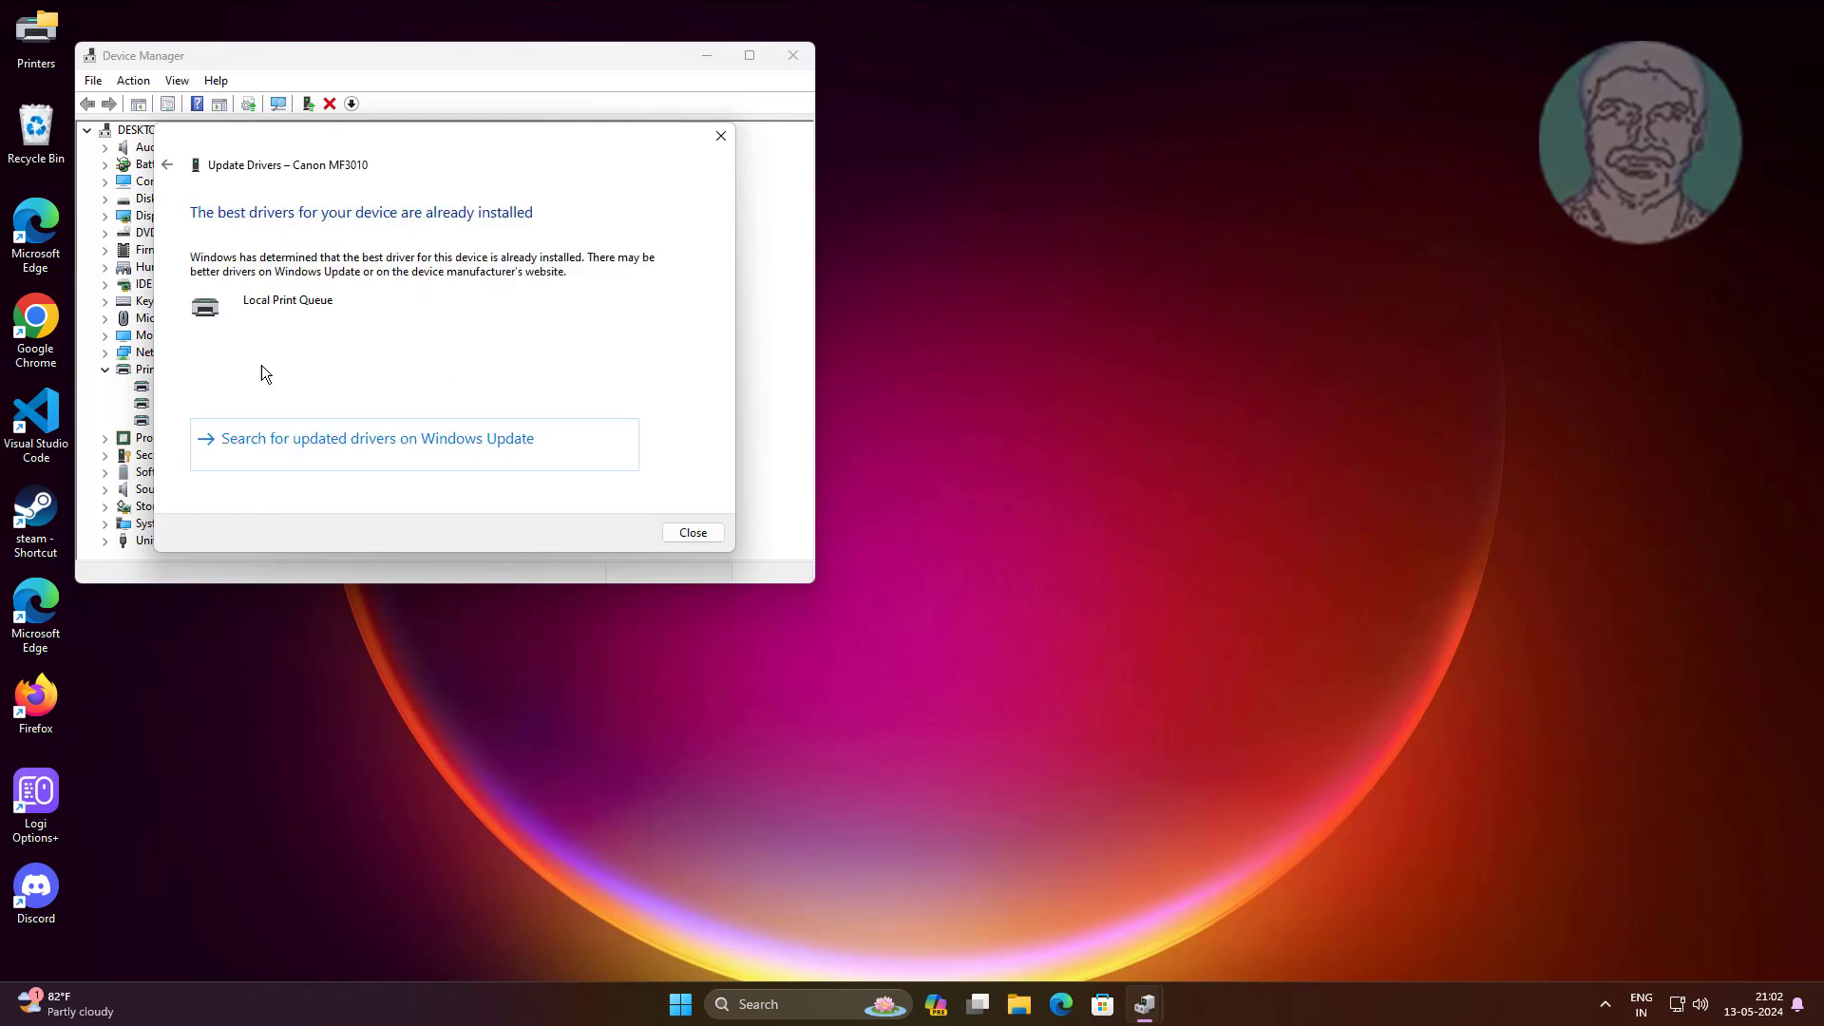
click(693, 532)
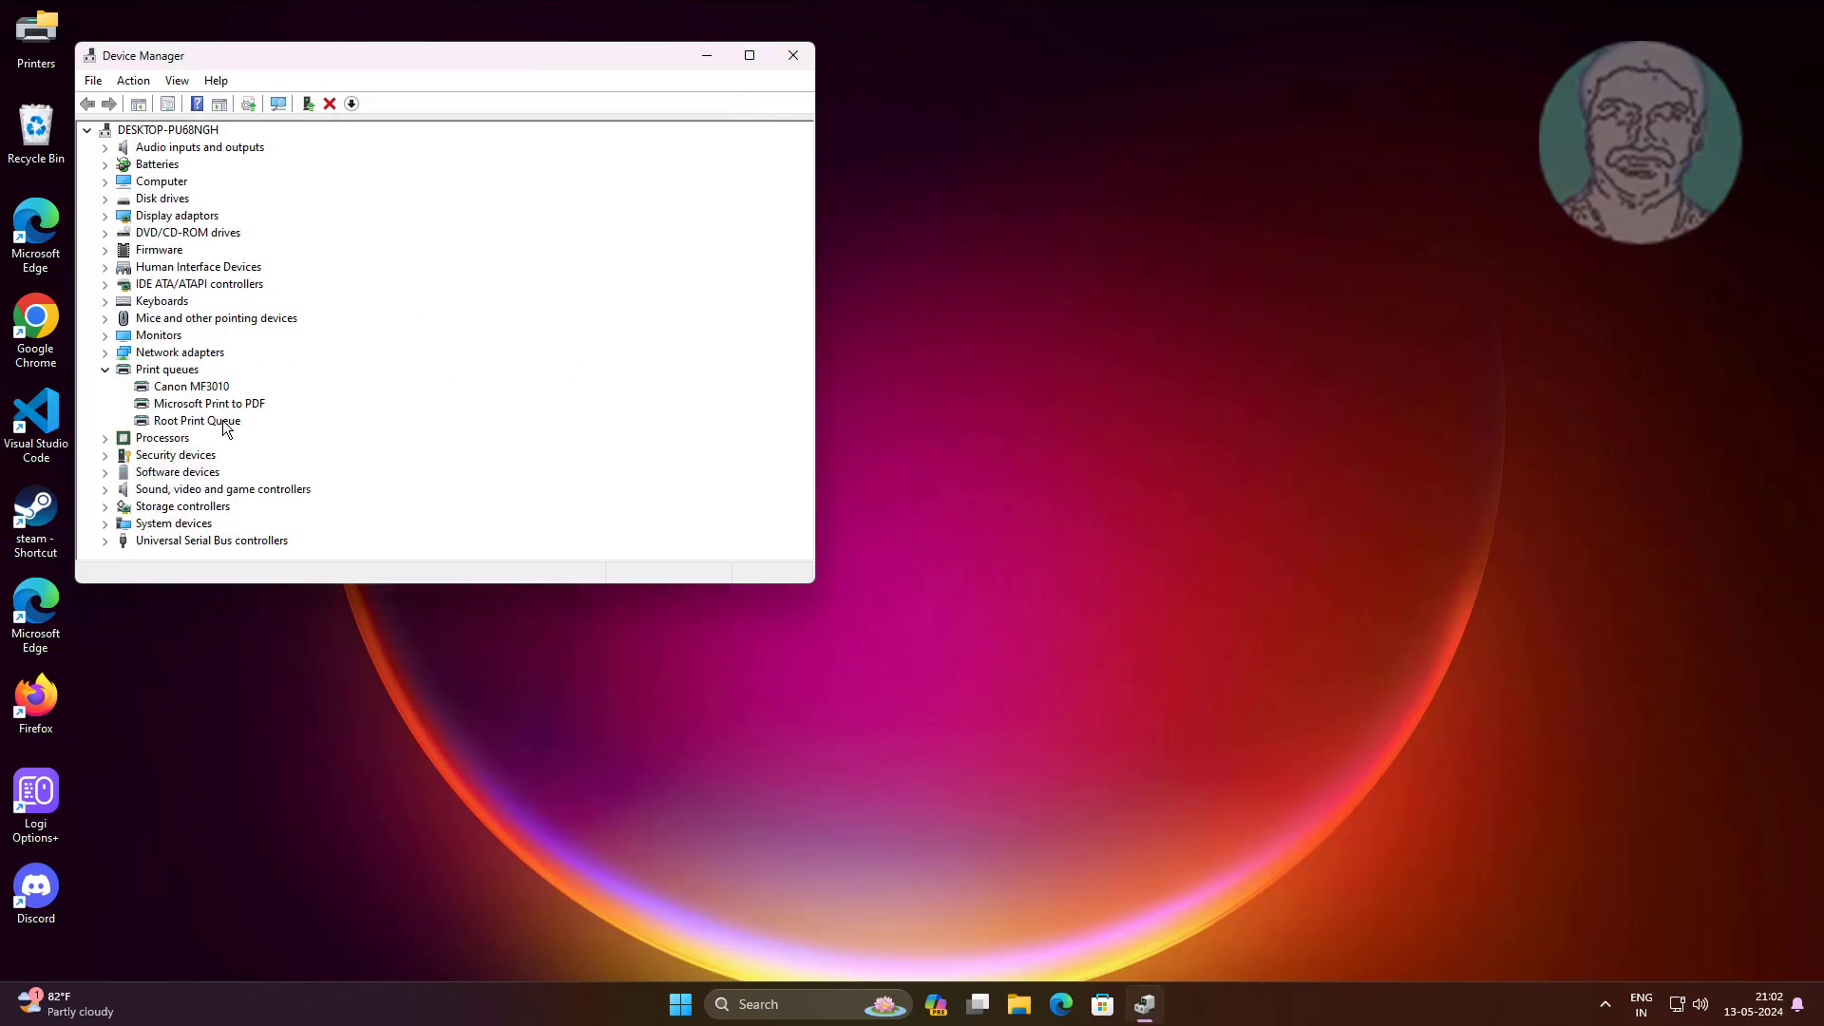